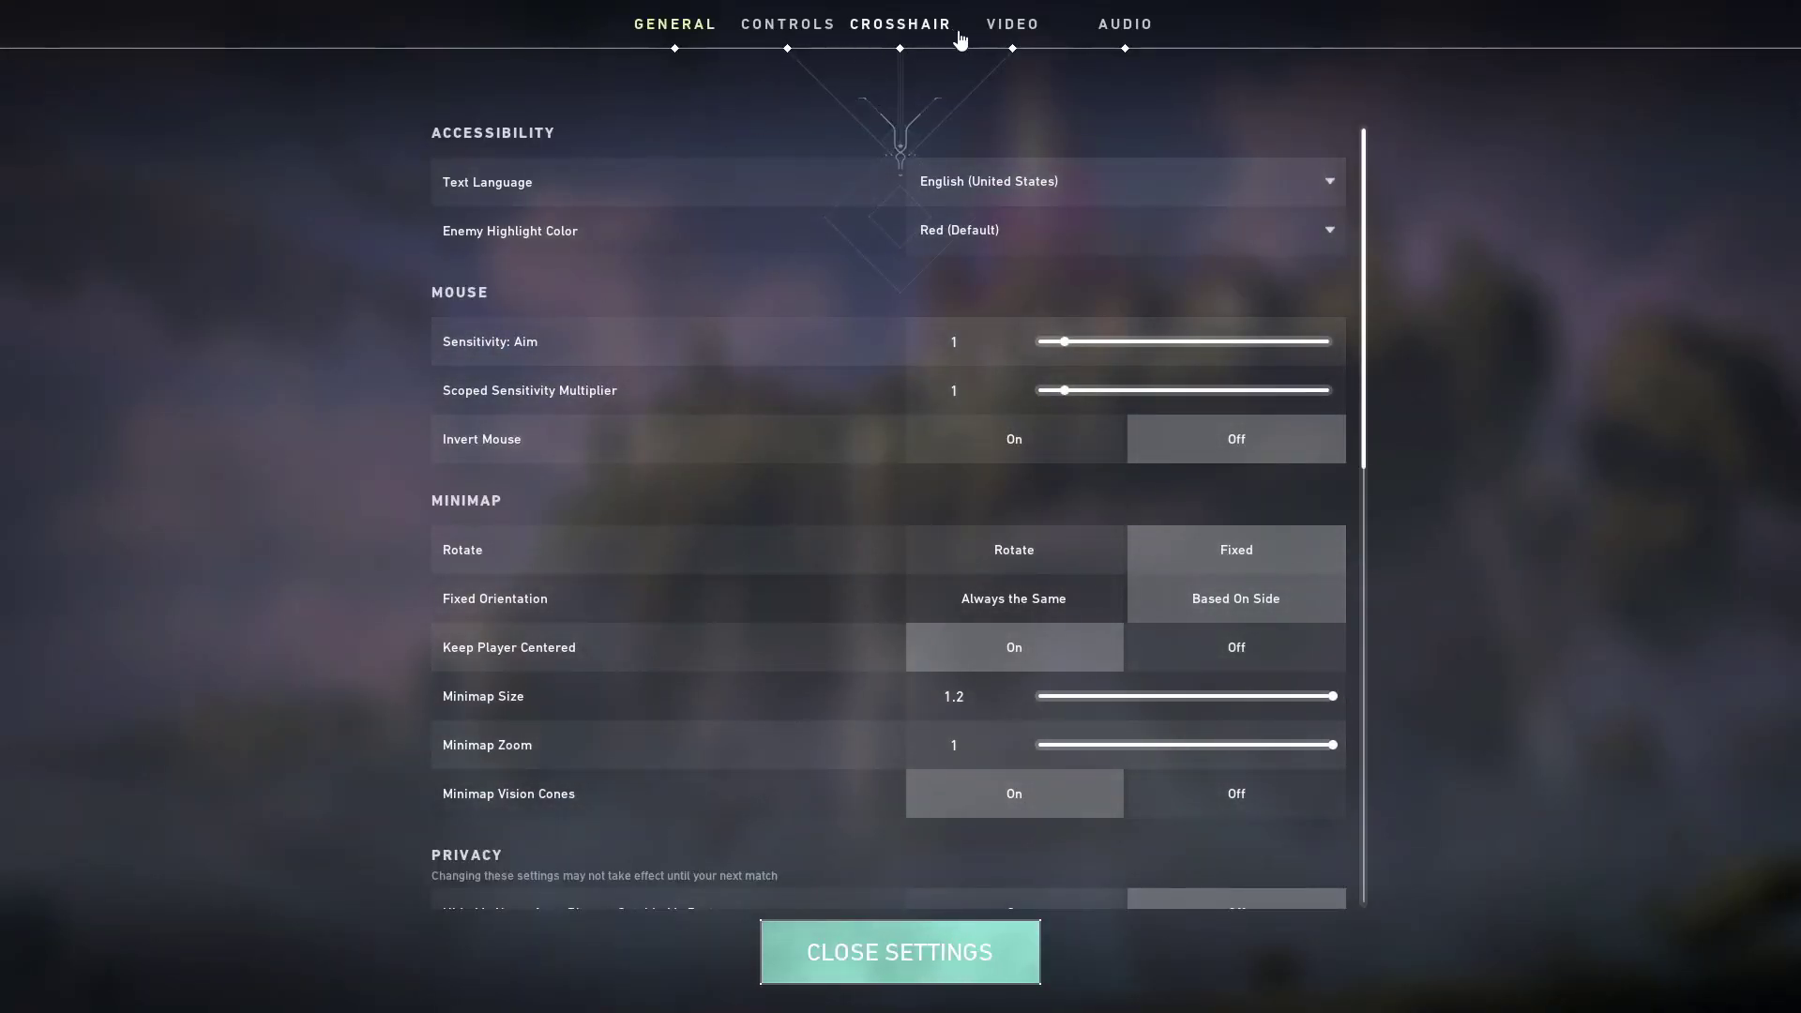
In Video > General, set Display Mode to Windowed Fullscreen and turn Limit FPS on Battery off.
left_click(1013, 25)
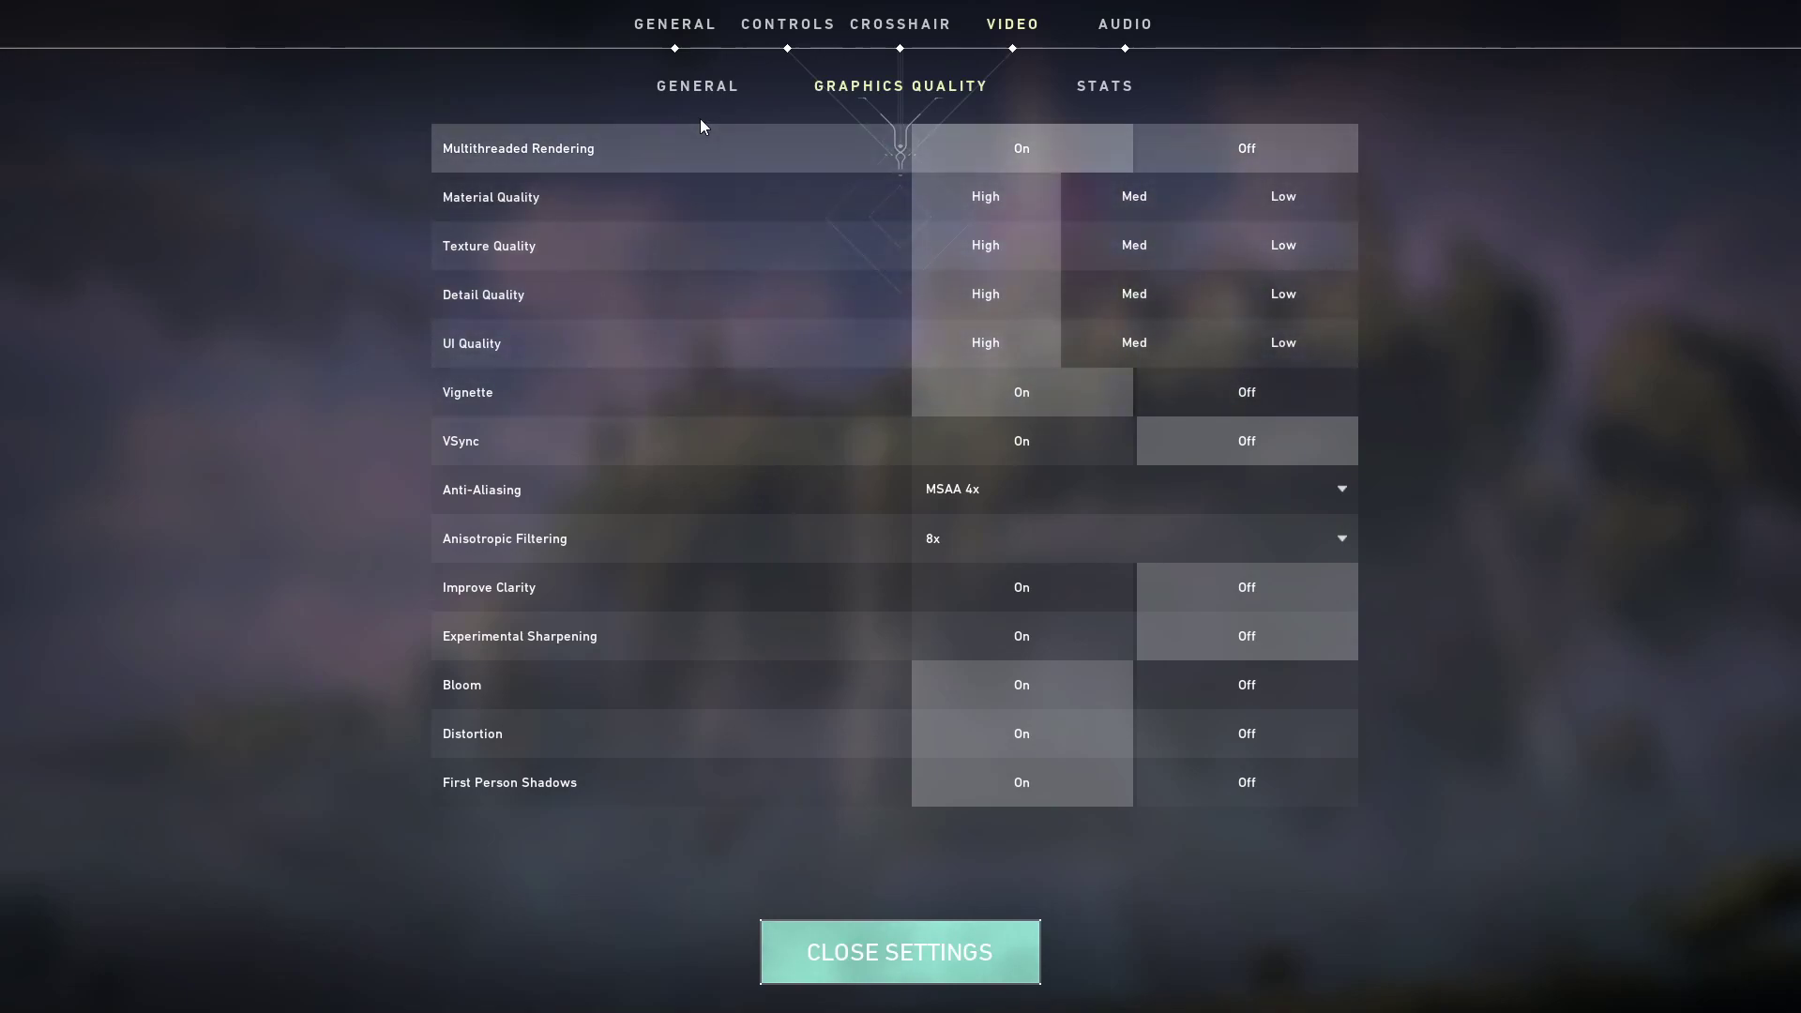
left_click(698, 86)
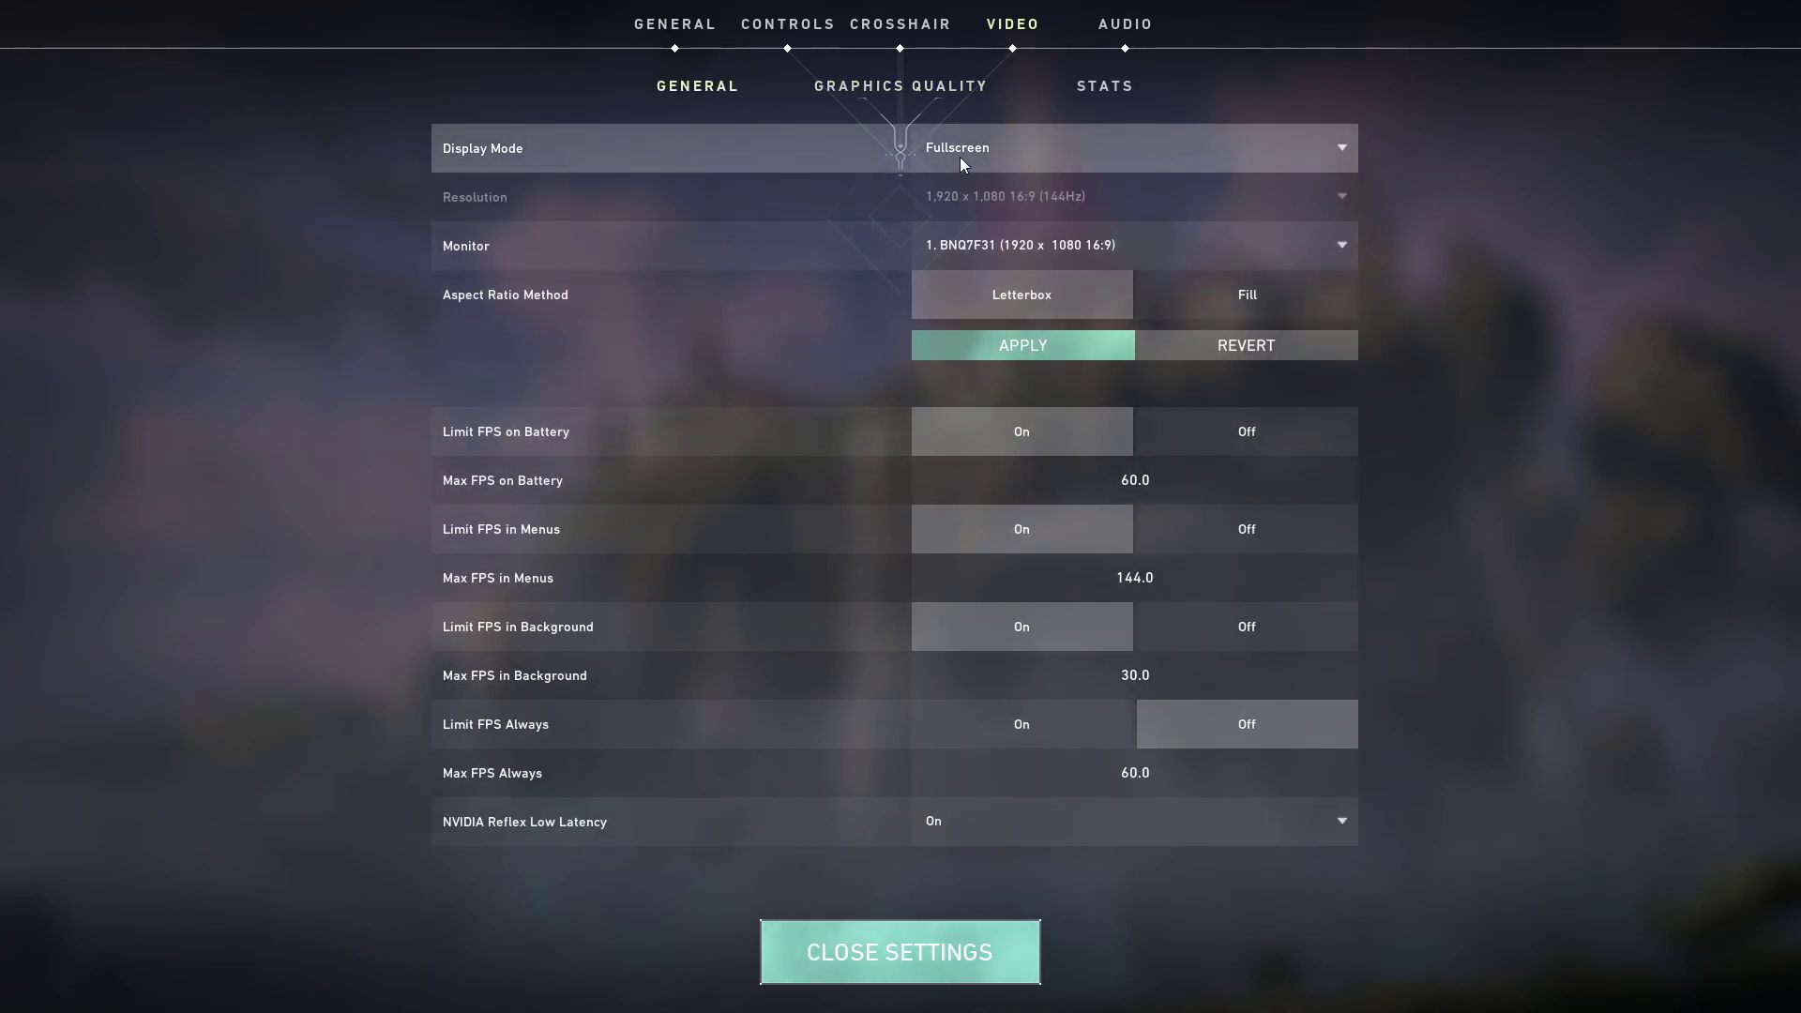
left_click(960, 156)
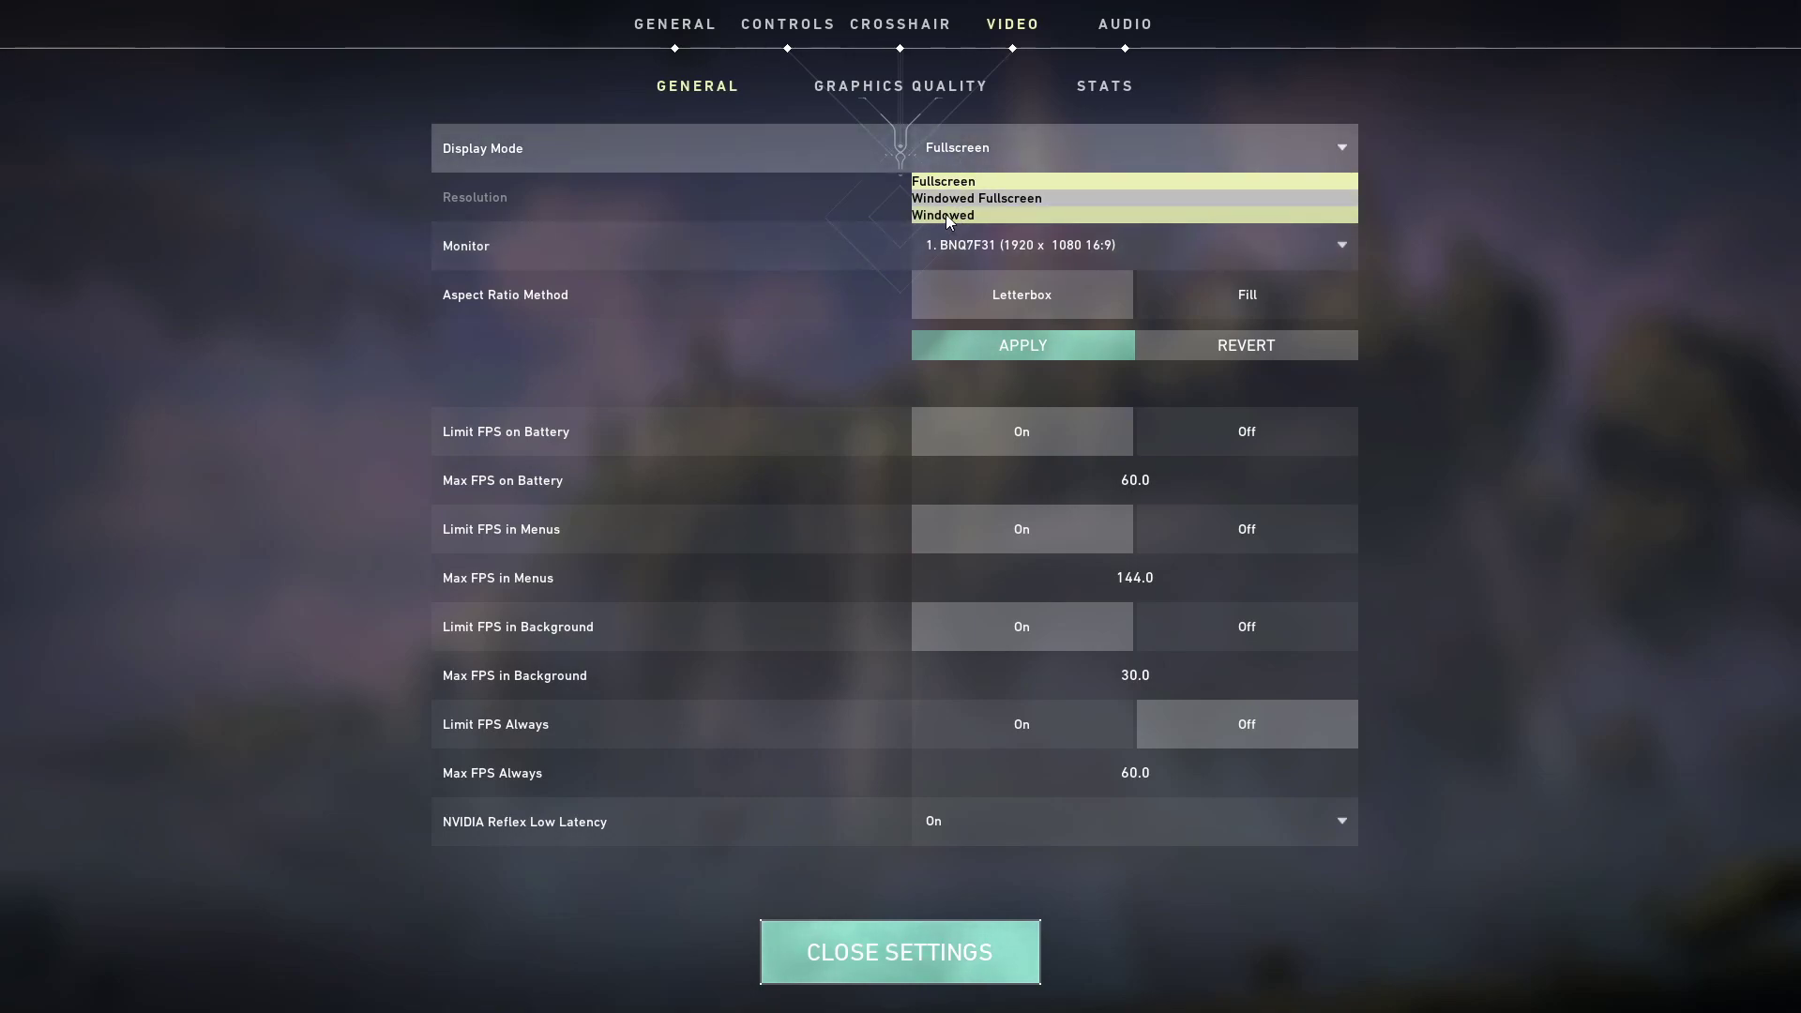
left_click(947, 198)
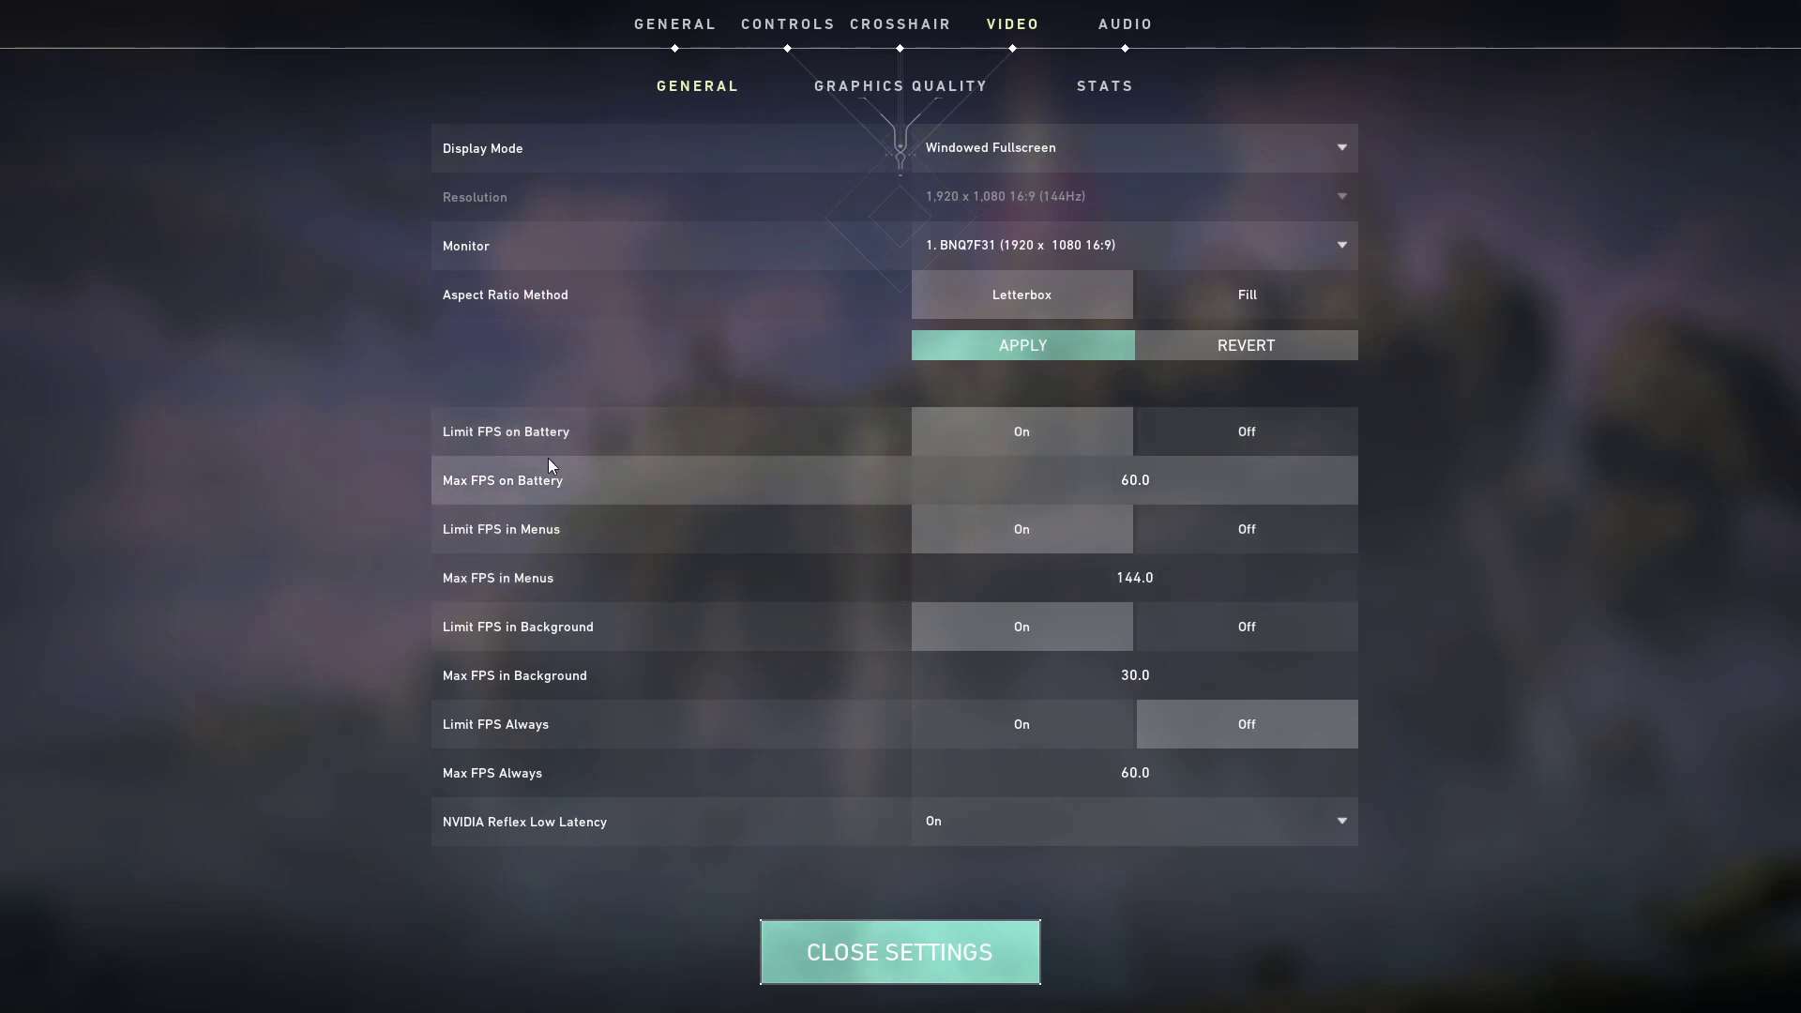
left_click(1231, 433)
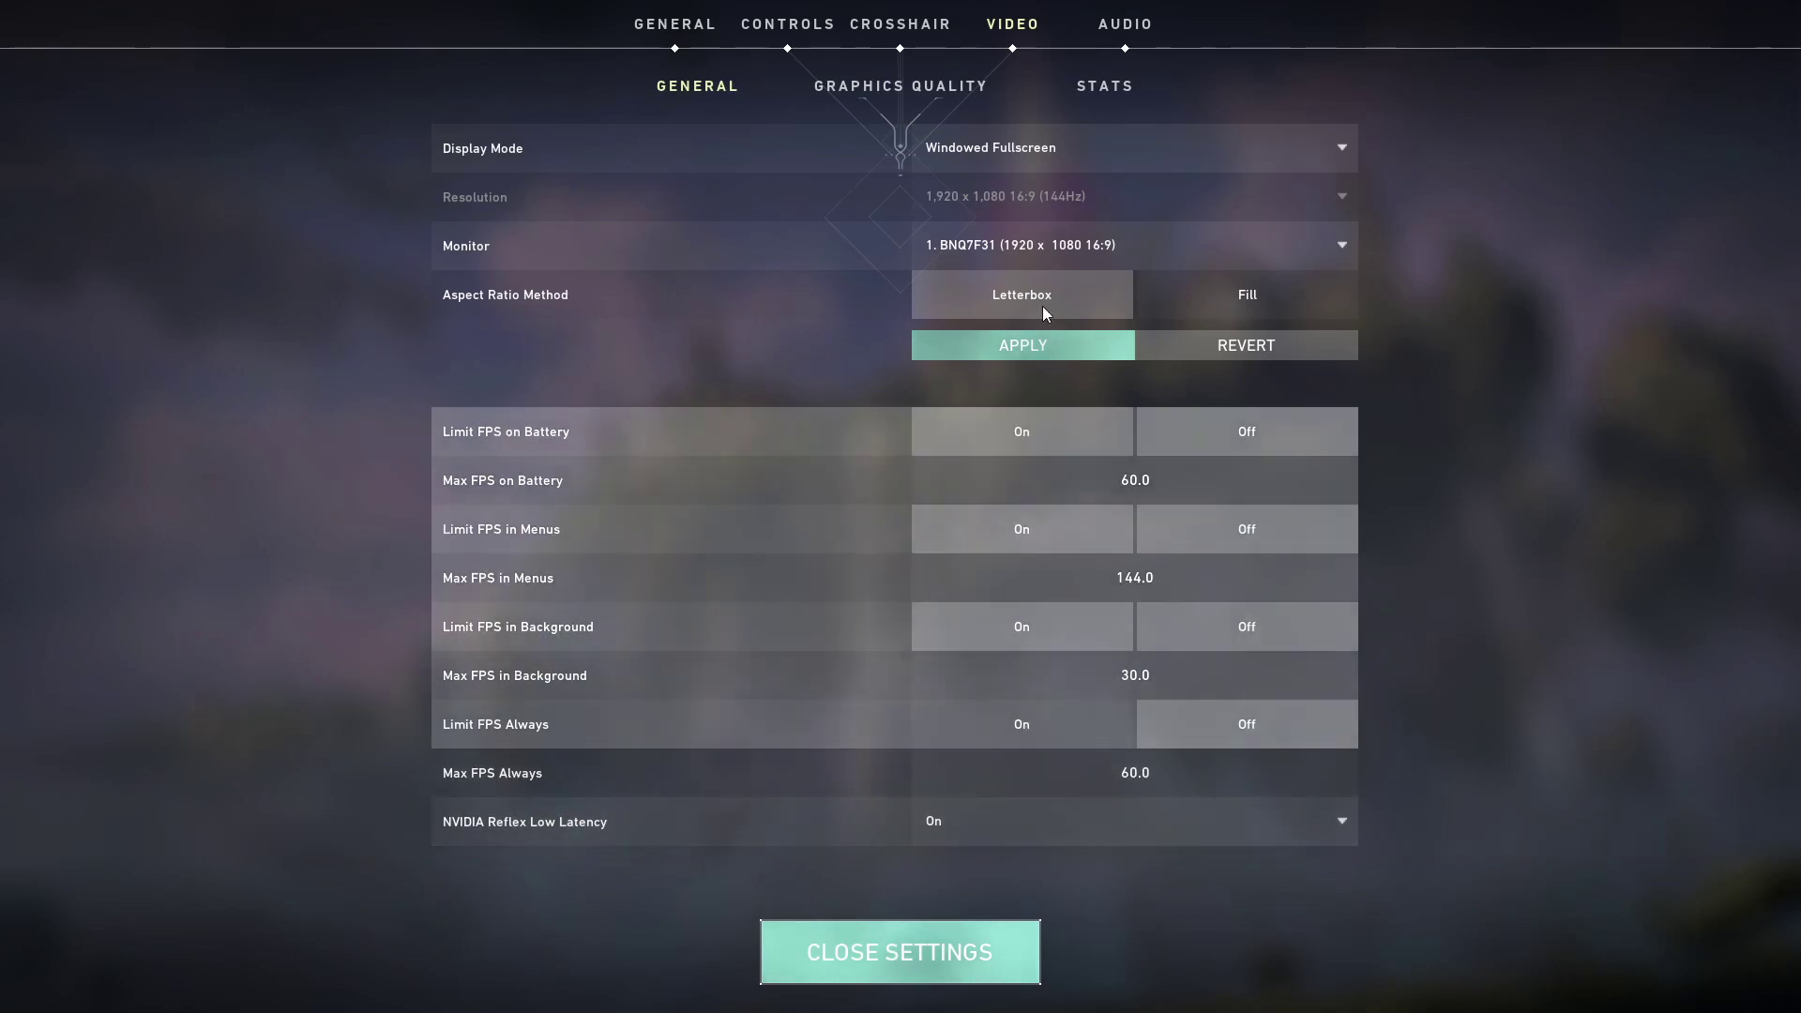
Set Material, Texture, Detail and UI Quality all to Low.
left_click(916, 86)
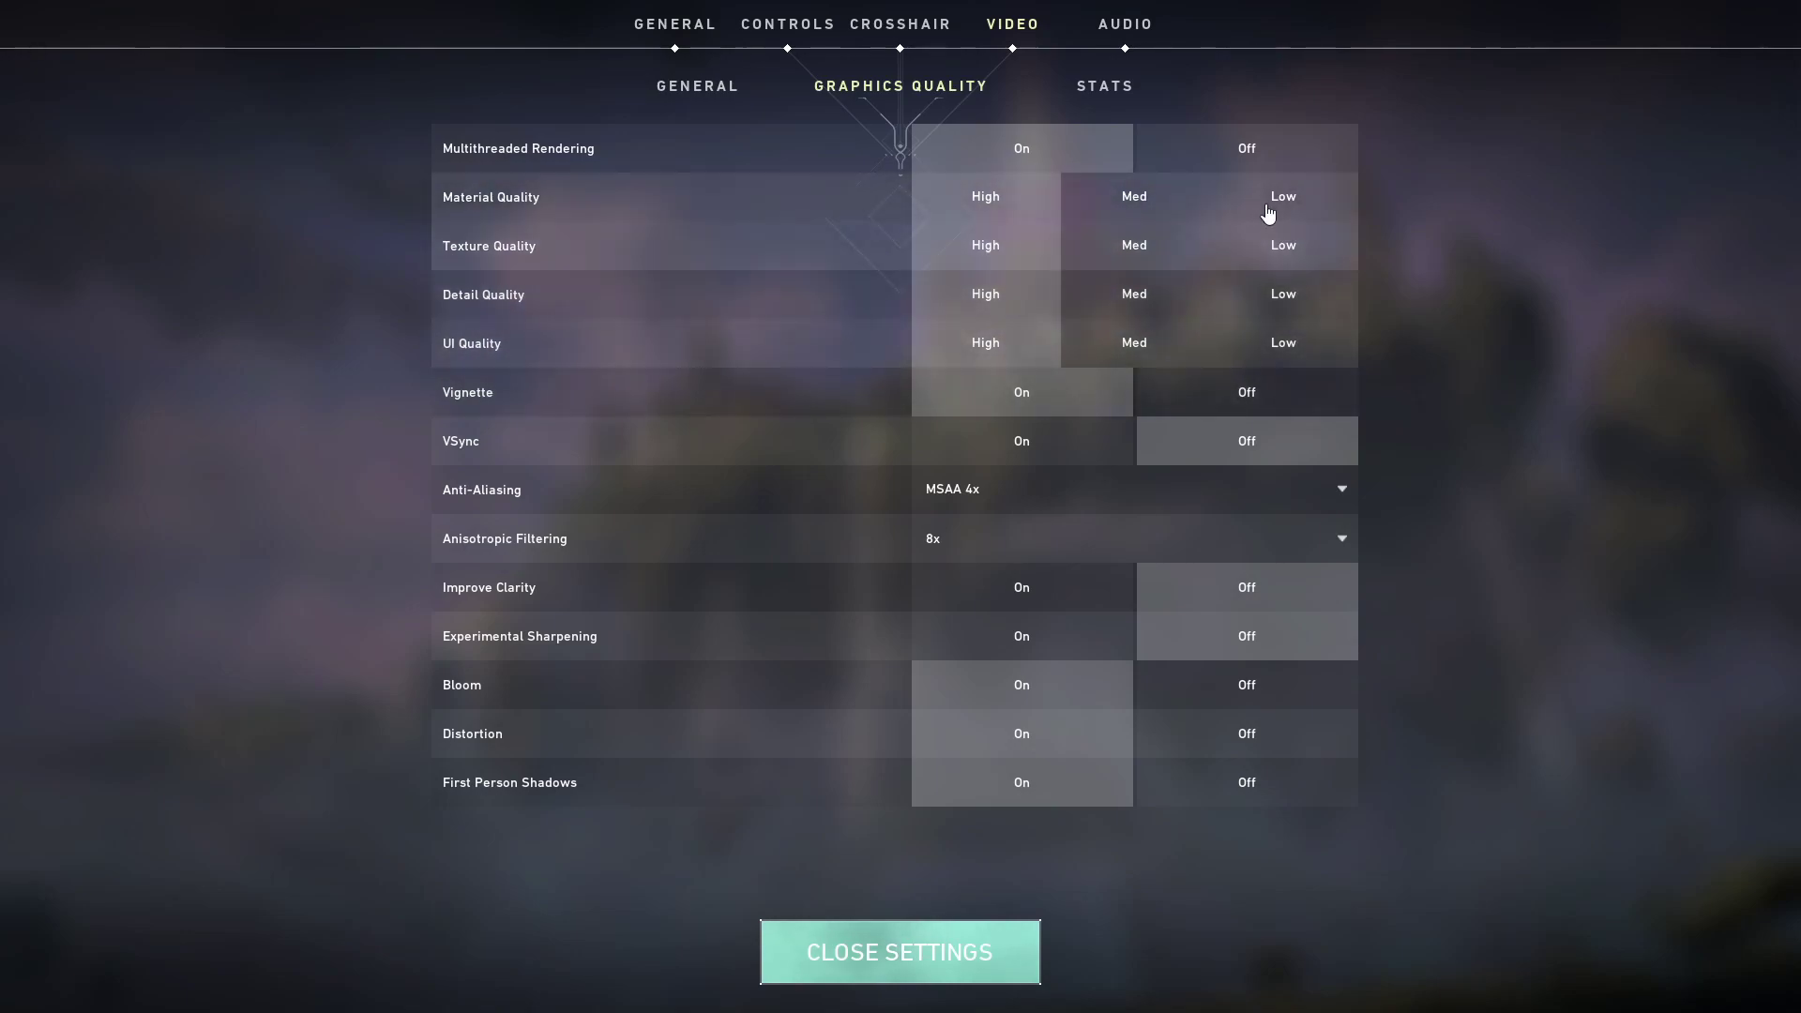
left_click(1278, 211)
left_click(1277, 245)
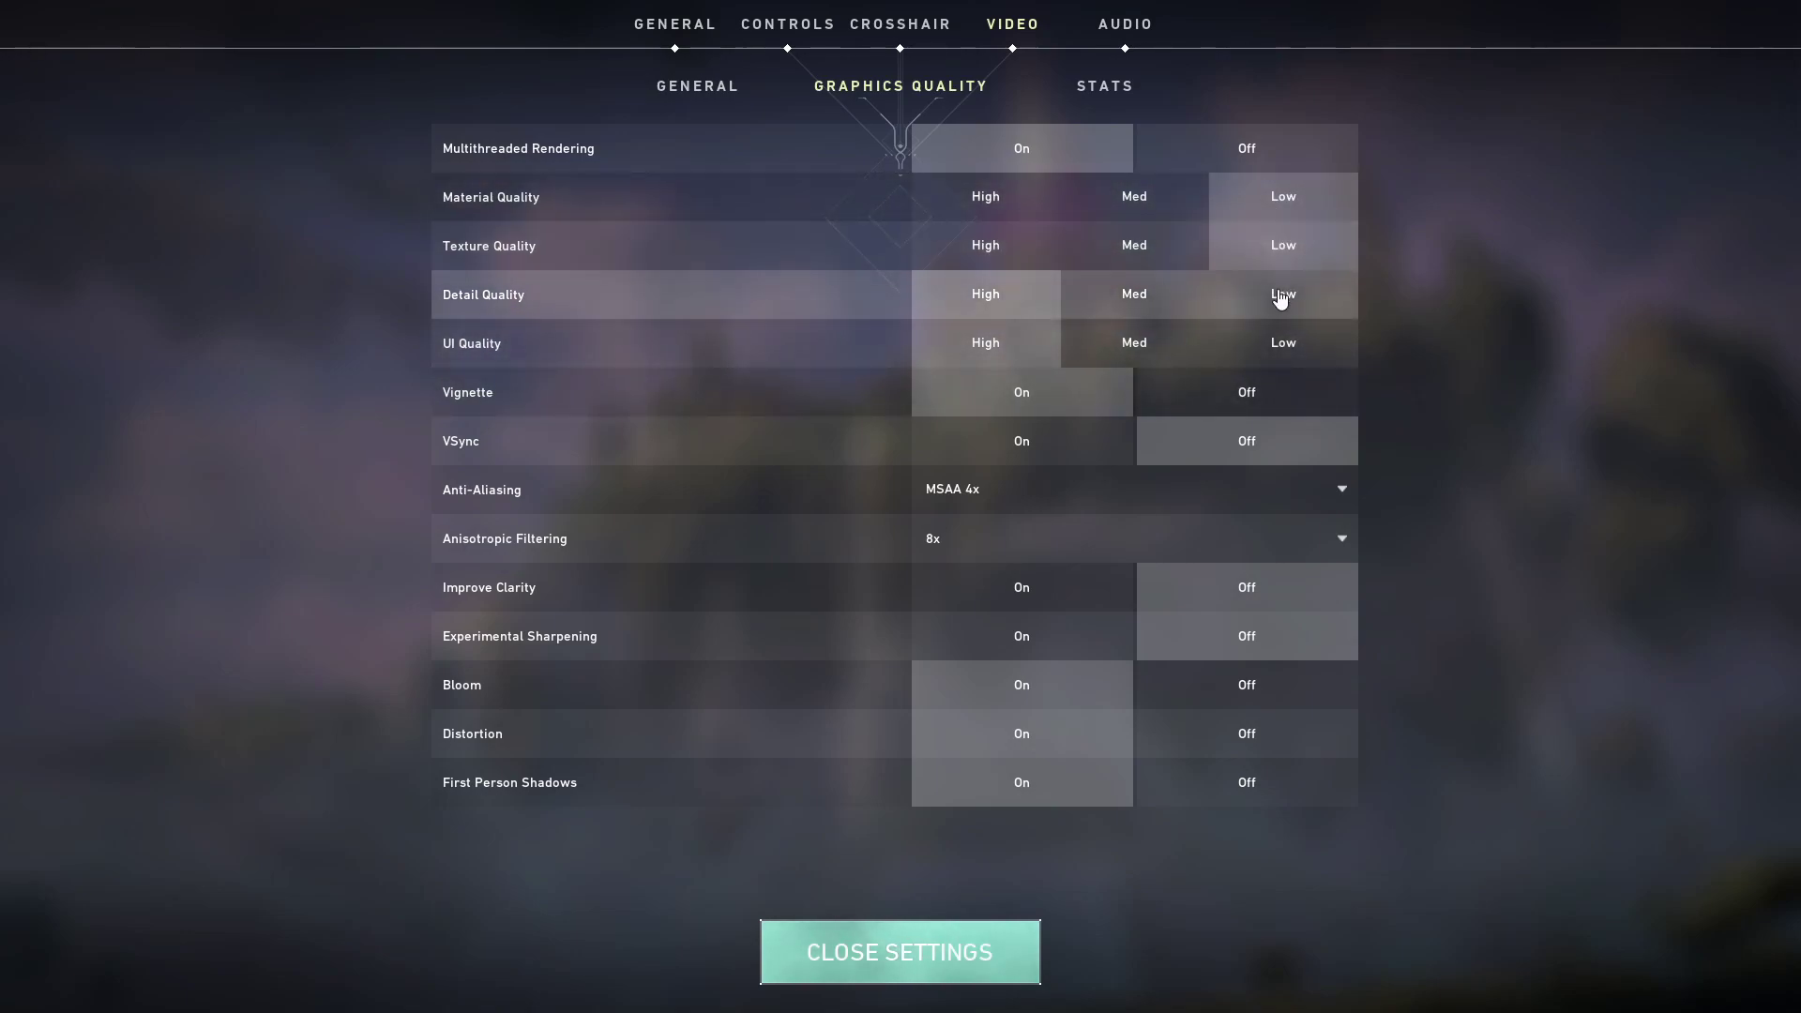
left_click(1280, 294)
left_click(1282, 342)
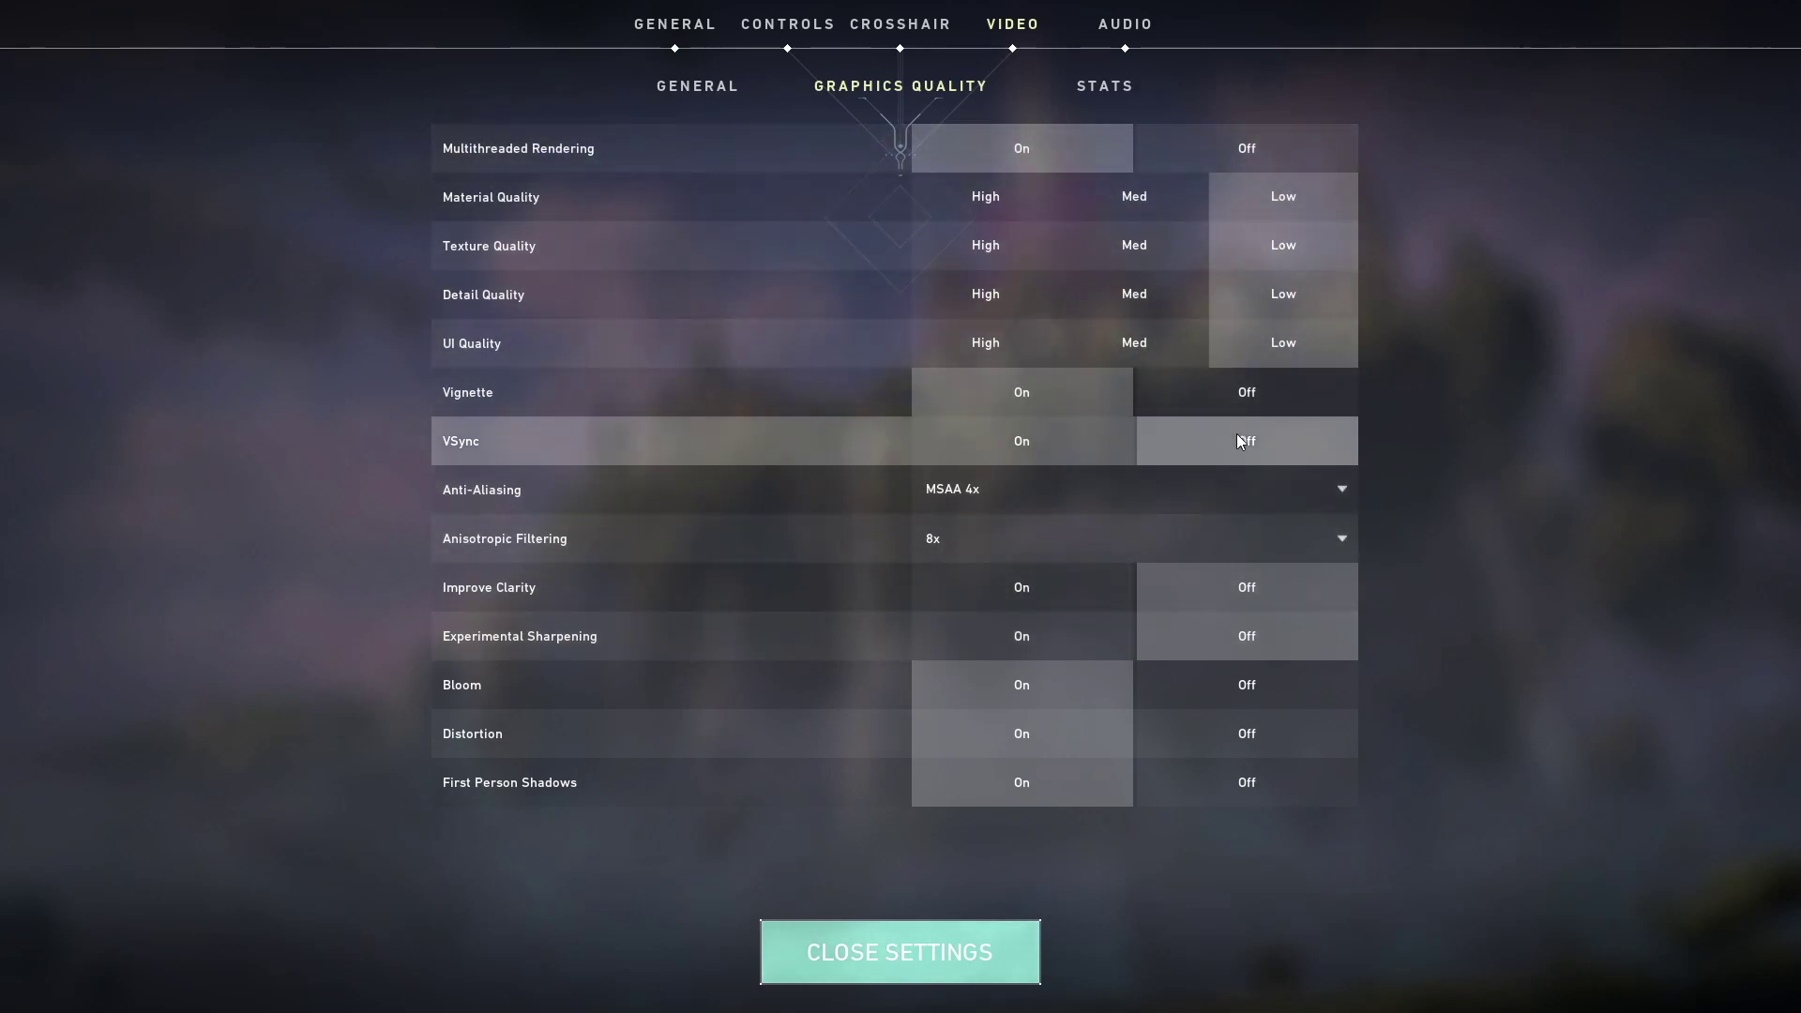
Set Anti-Aliasing to None and Anisotropic Filtering to 1x.
left_click(970, 487)
left_click(929, 523)
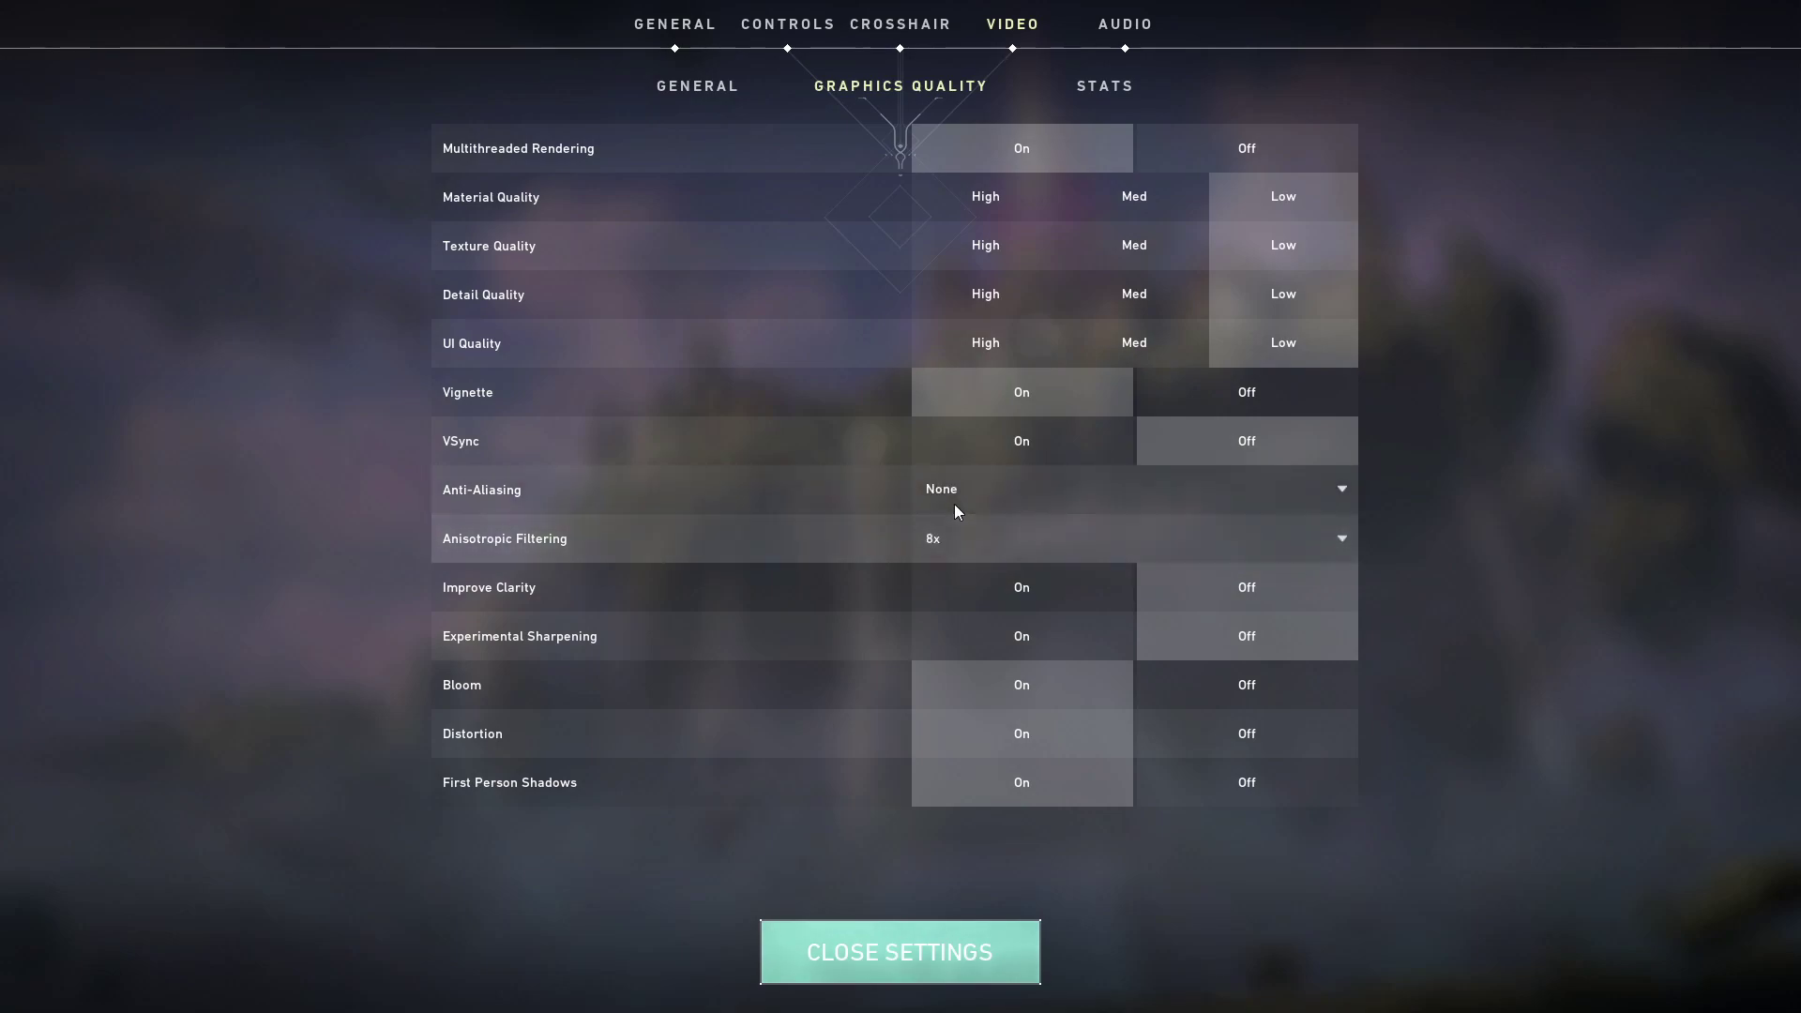
left_click(957, 503)
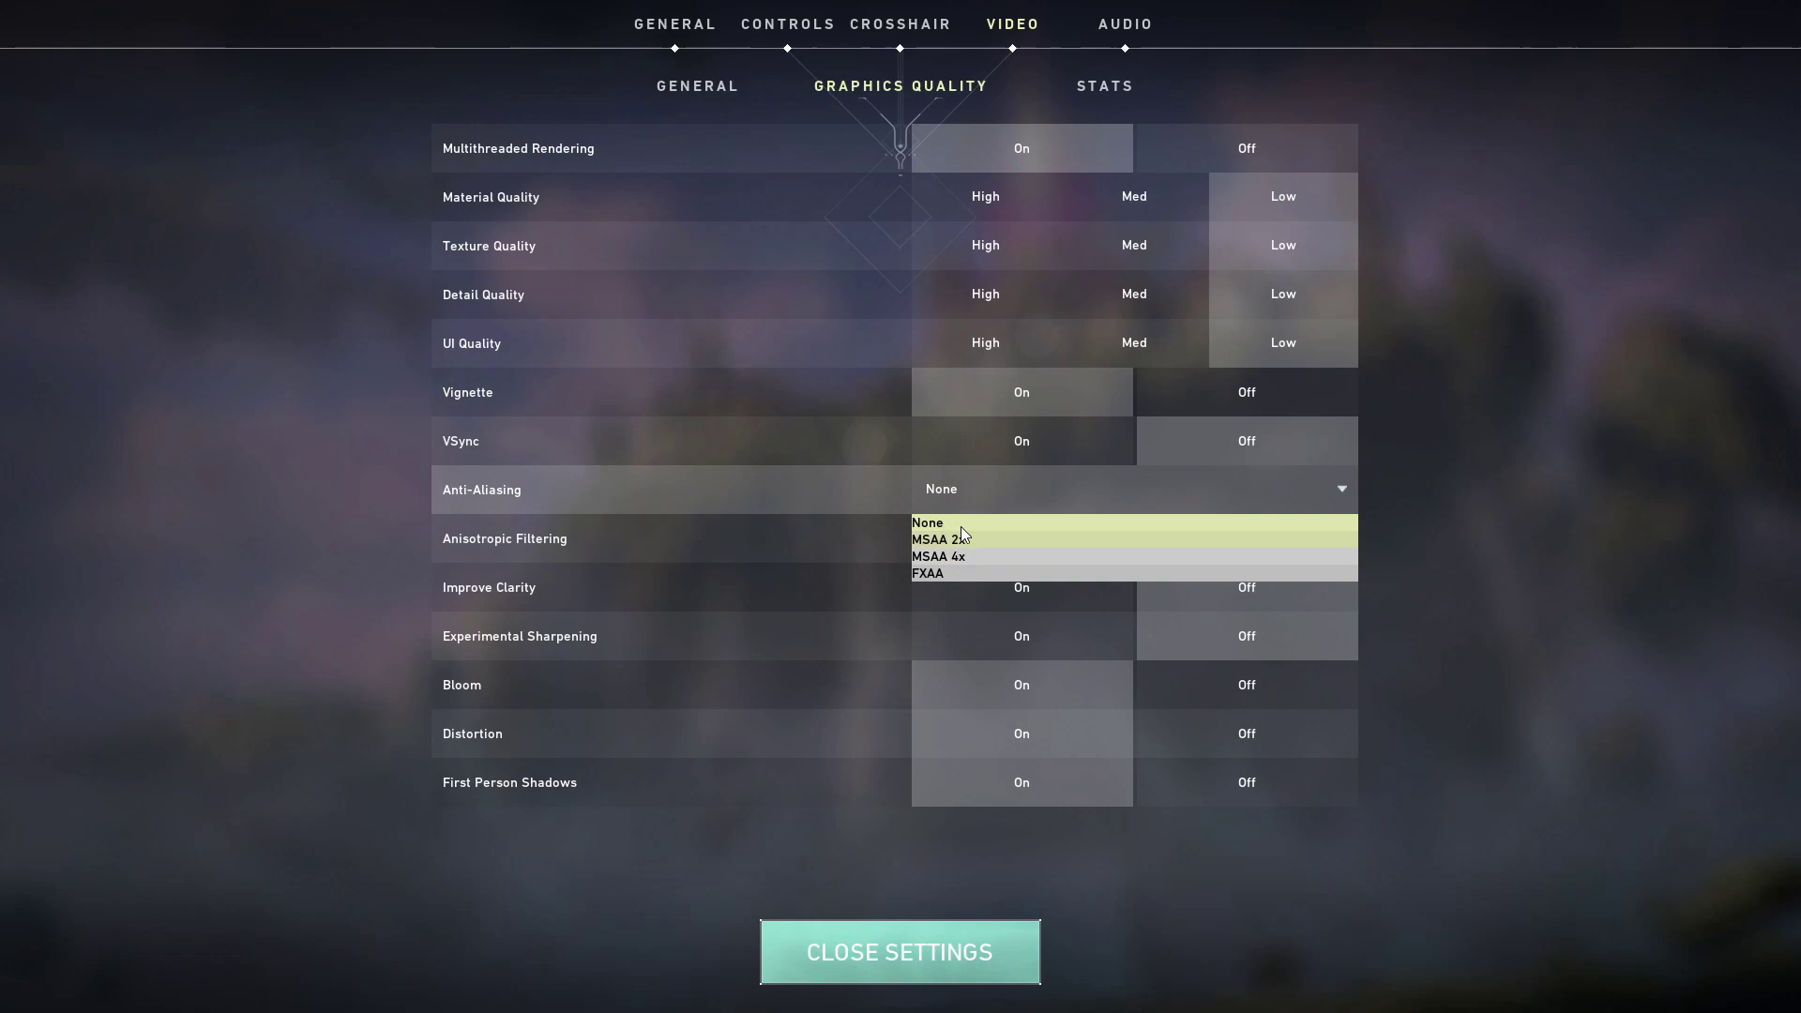
left_click(970, 486)
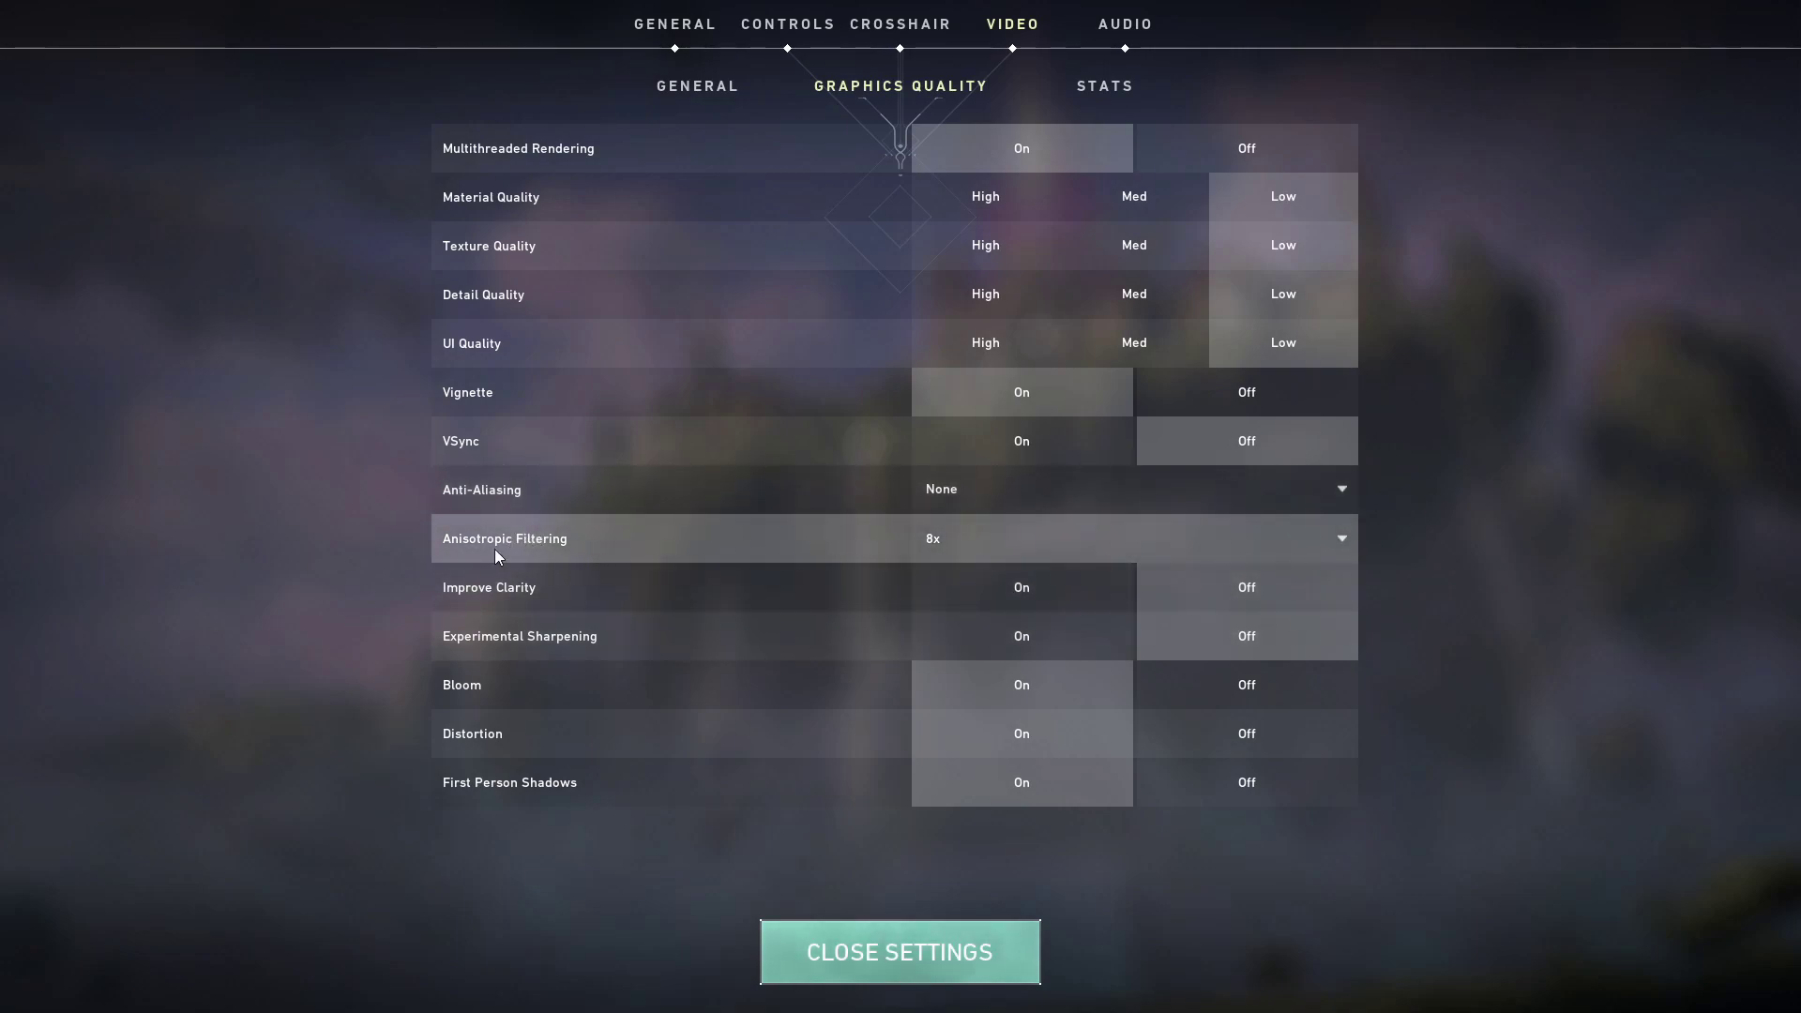
left_click(955, 527)
left_click(927, 570)
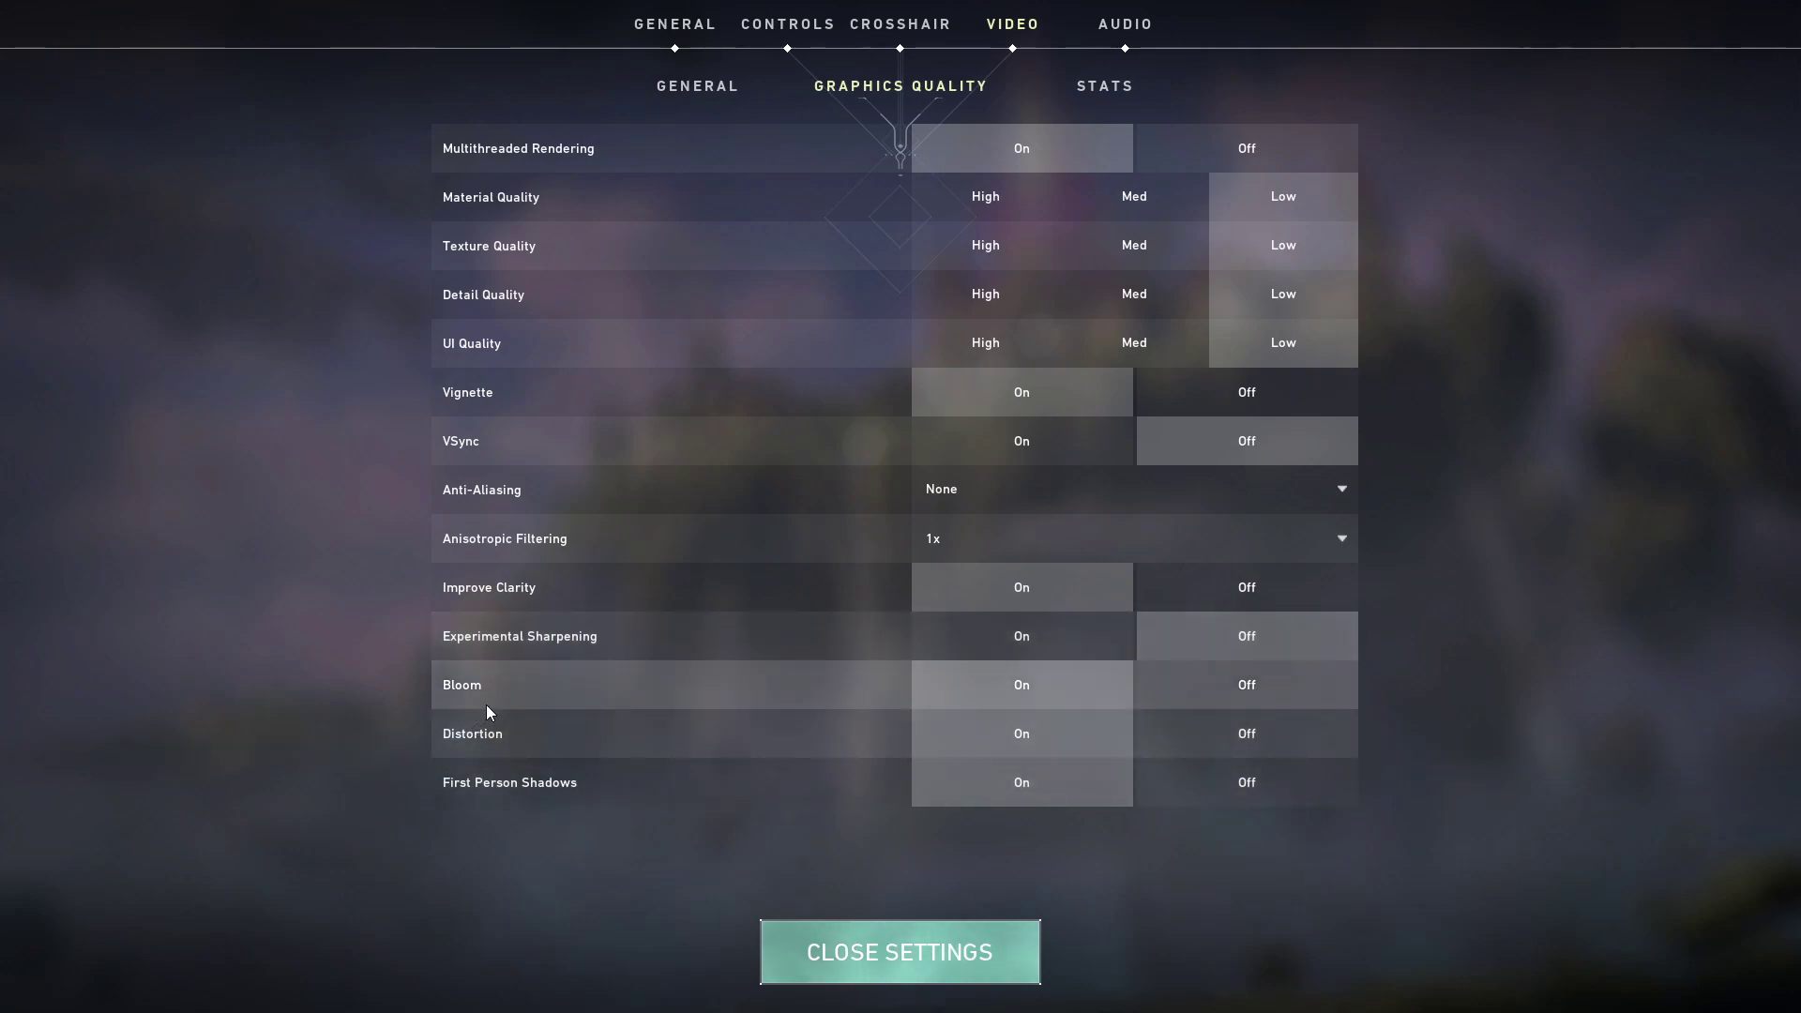
Turn off Bloom, Distortion and First Person Shadows, then close the settings.
left_click(1247, 685)
left_click(1247, 733)
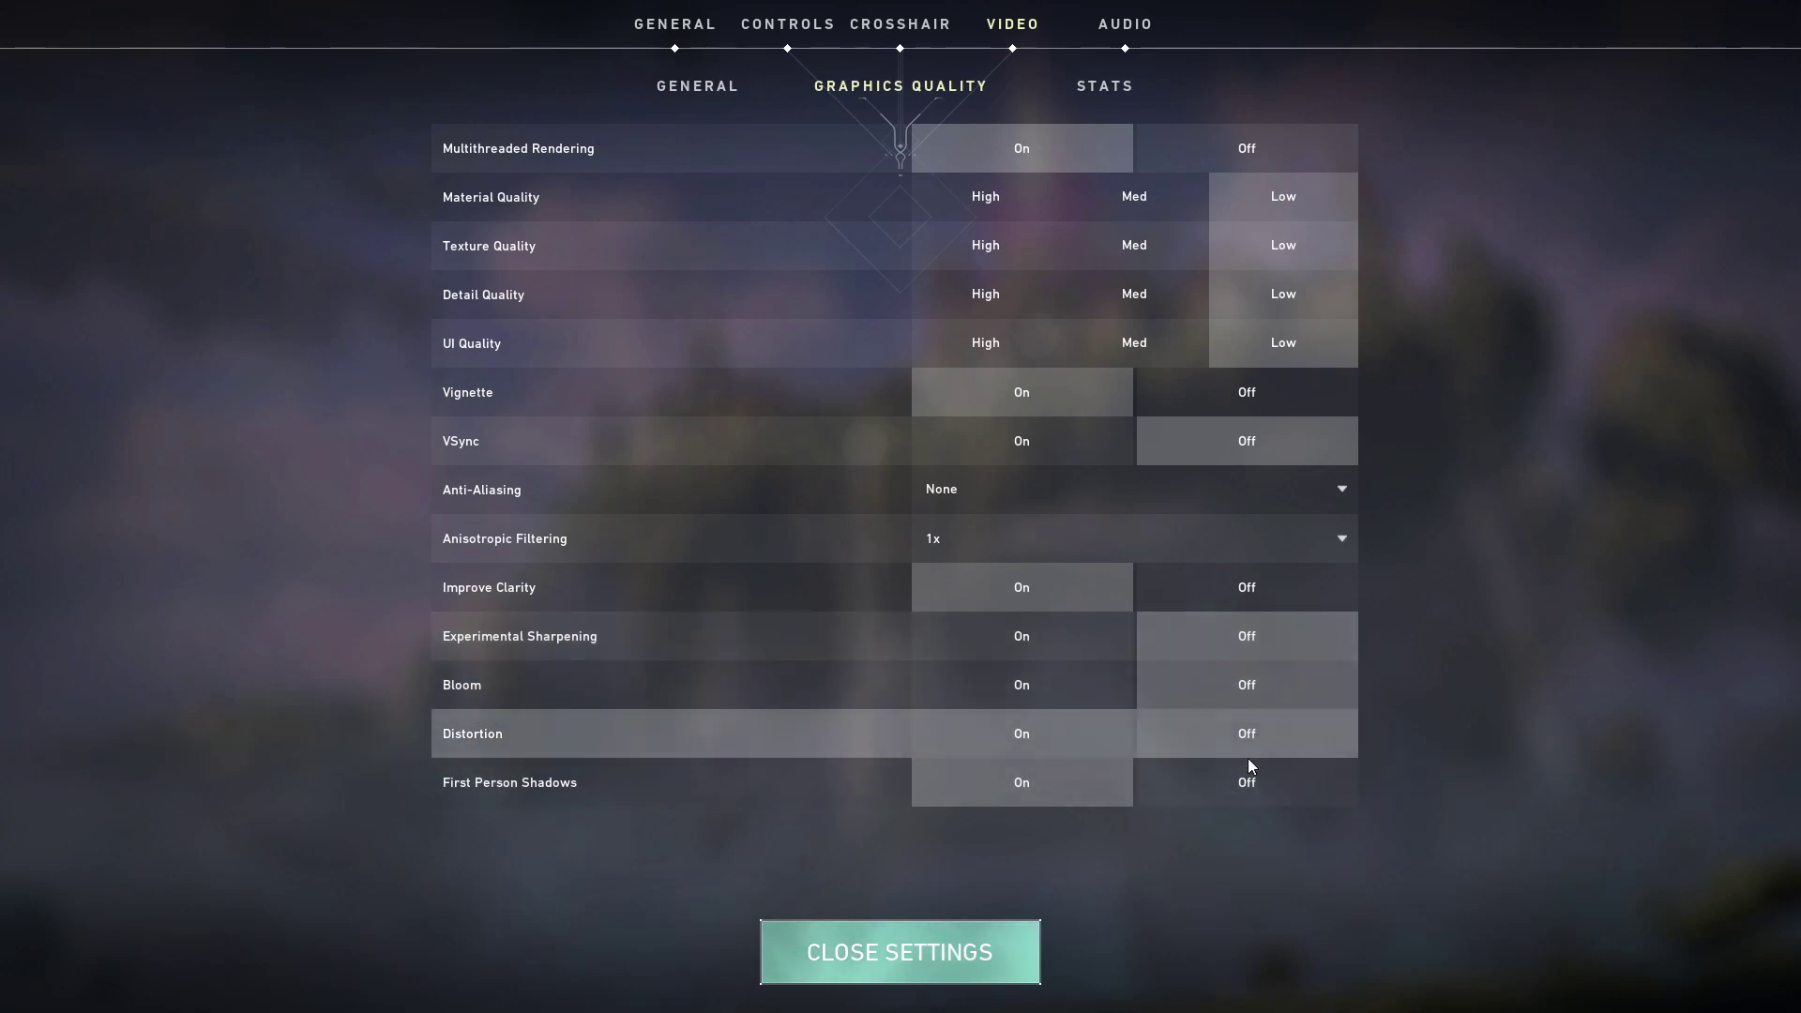
left_click(1250, 788)
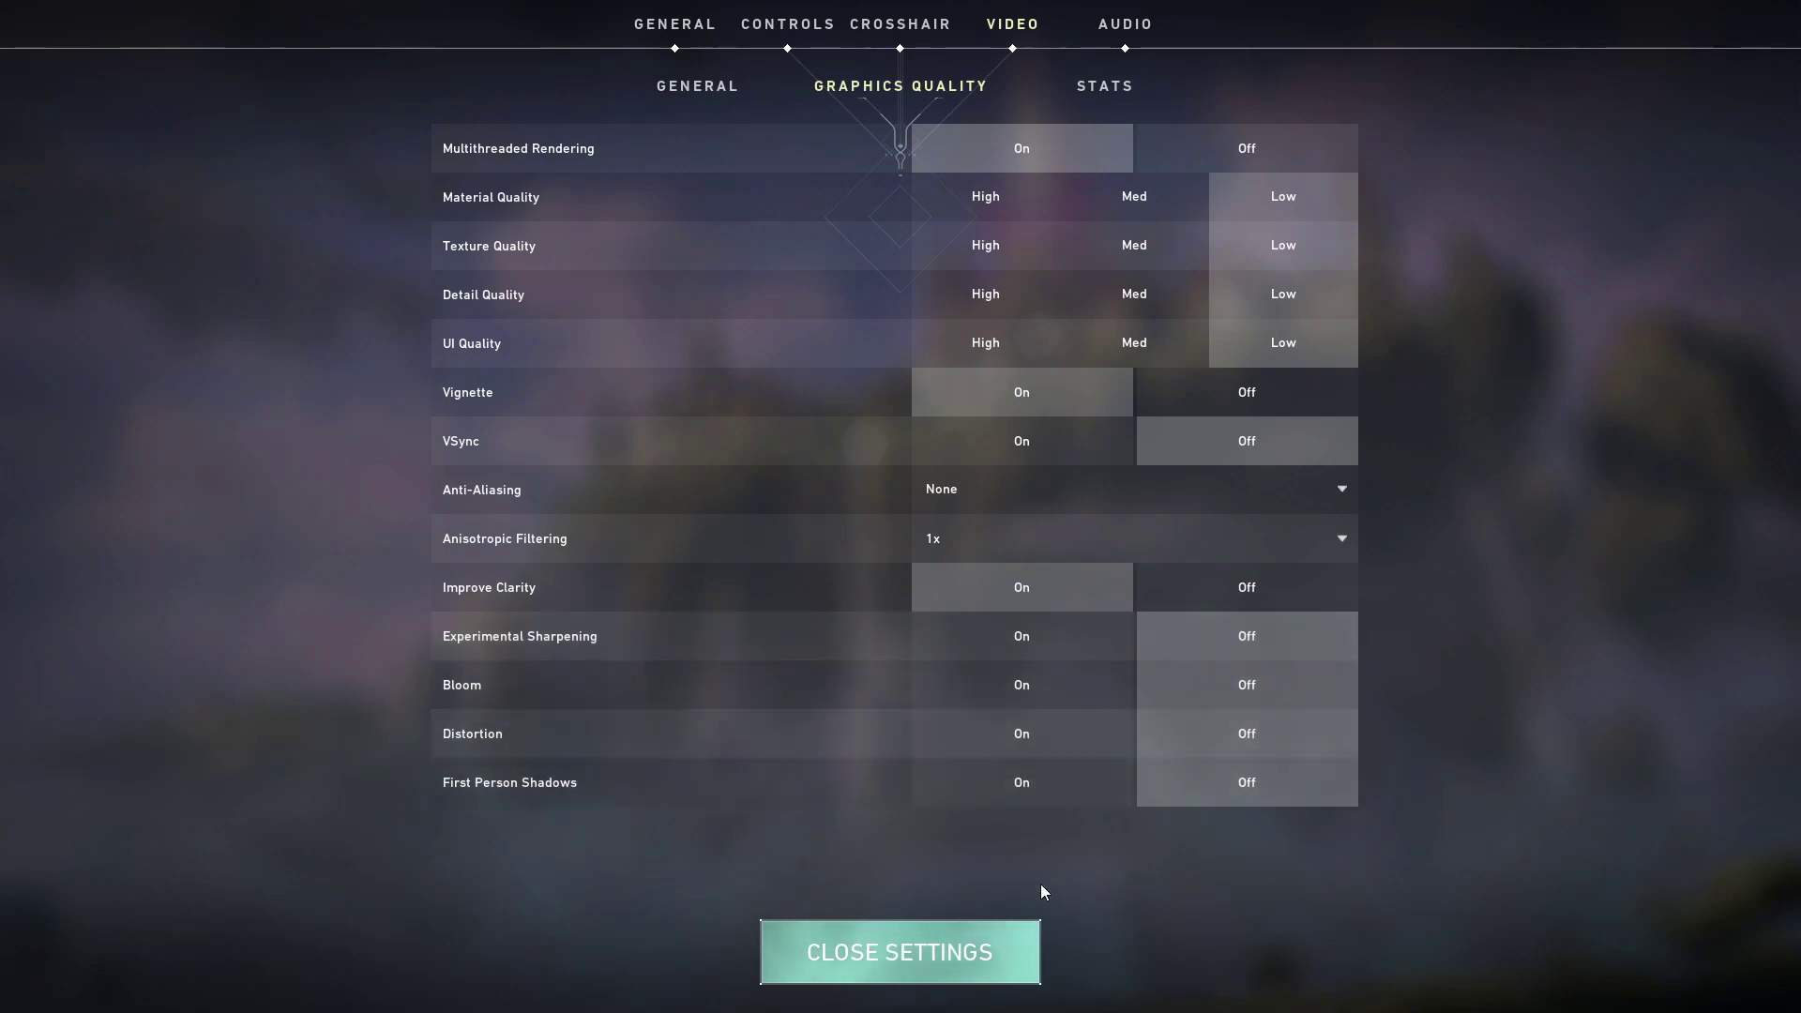
left_click(934, 964)
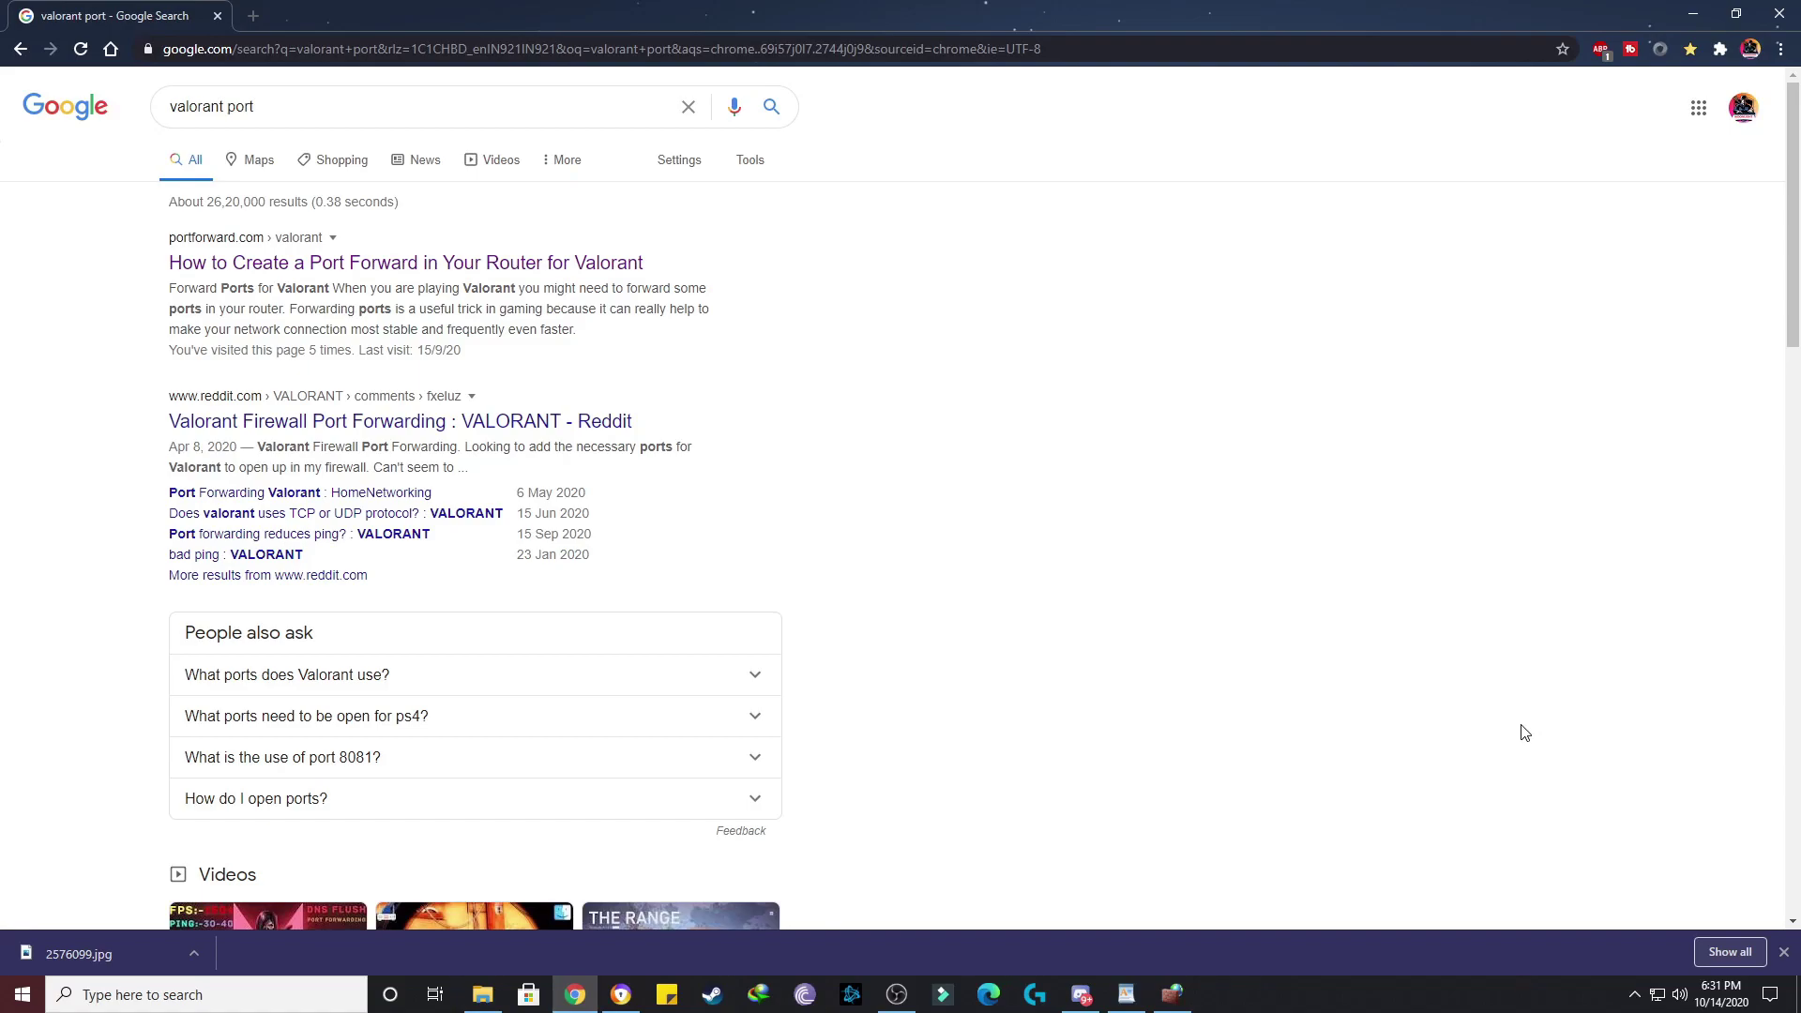
Open the portforward.com Valorant guide in a new tab and scroll to its port list.
right_click(413, 266)
left_click(460, 274)
left_click(294, 11)
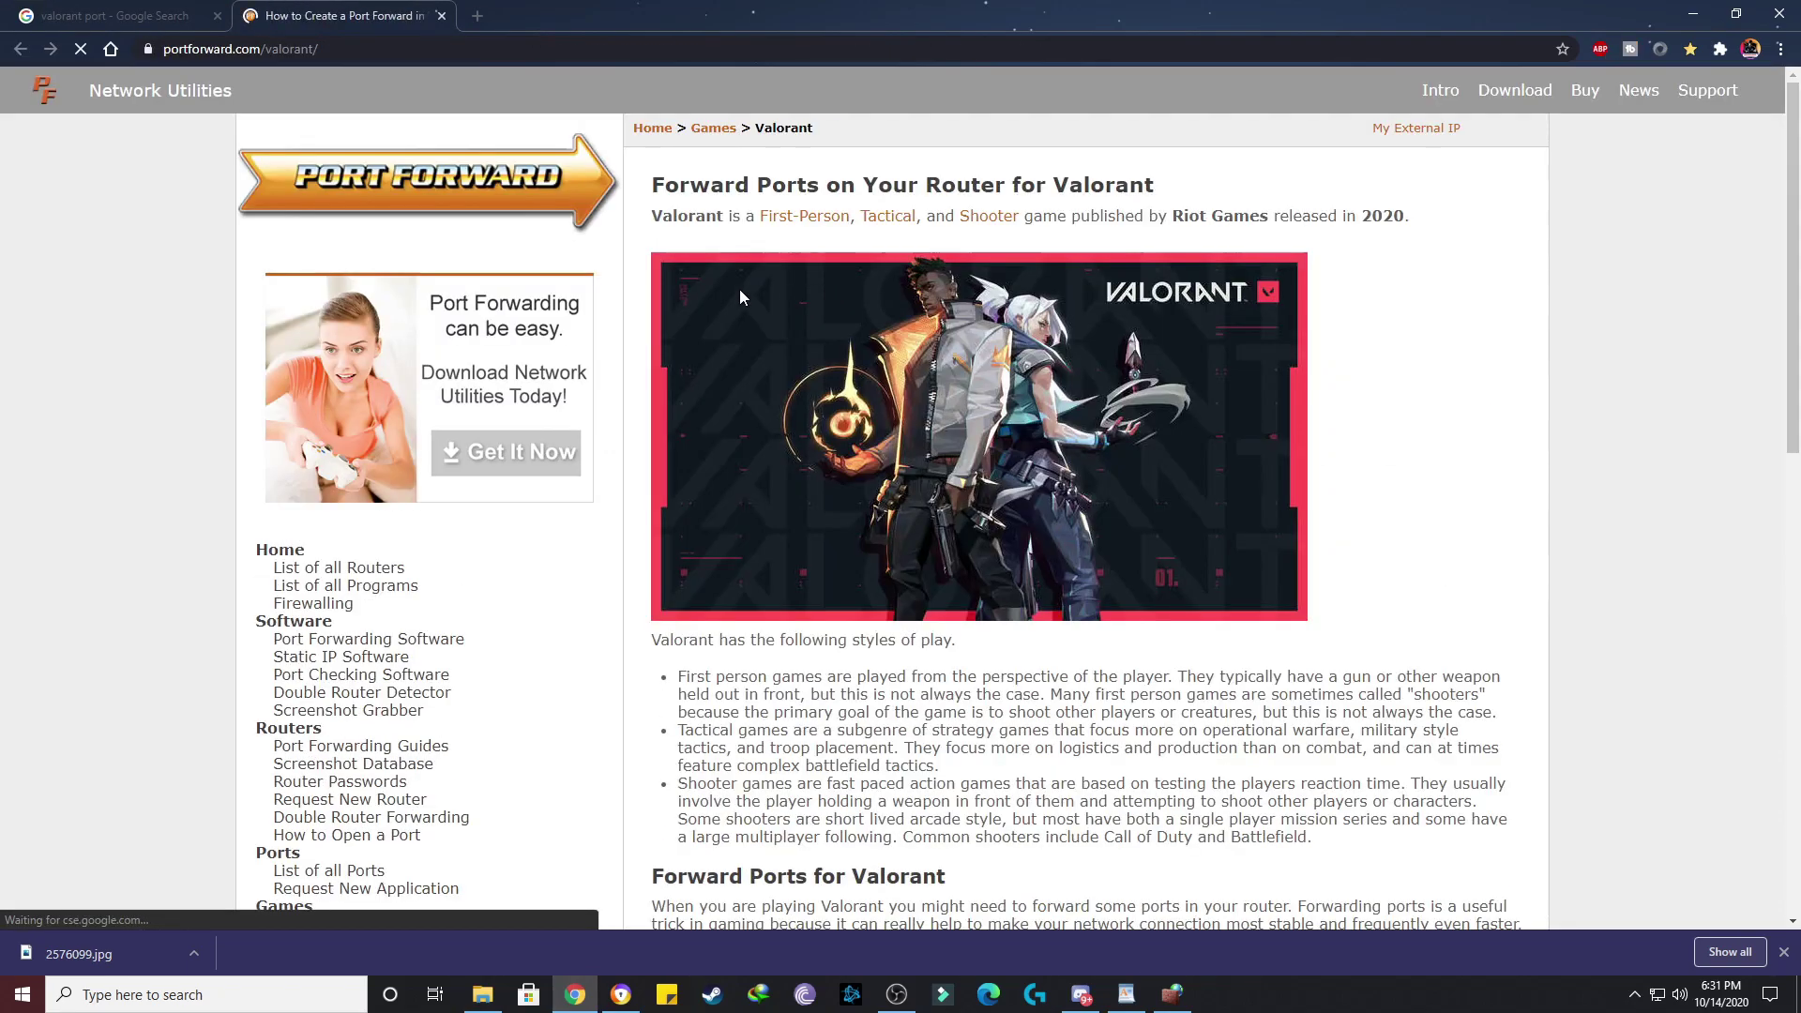
scroll(1095, 599, "down", 15)
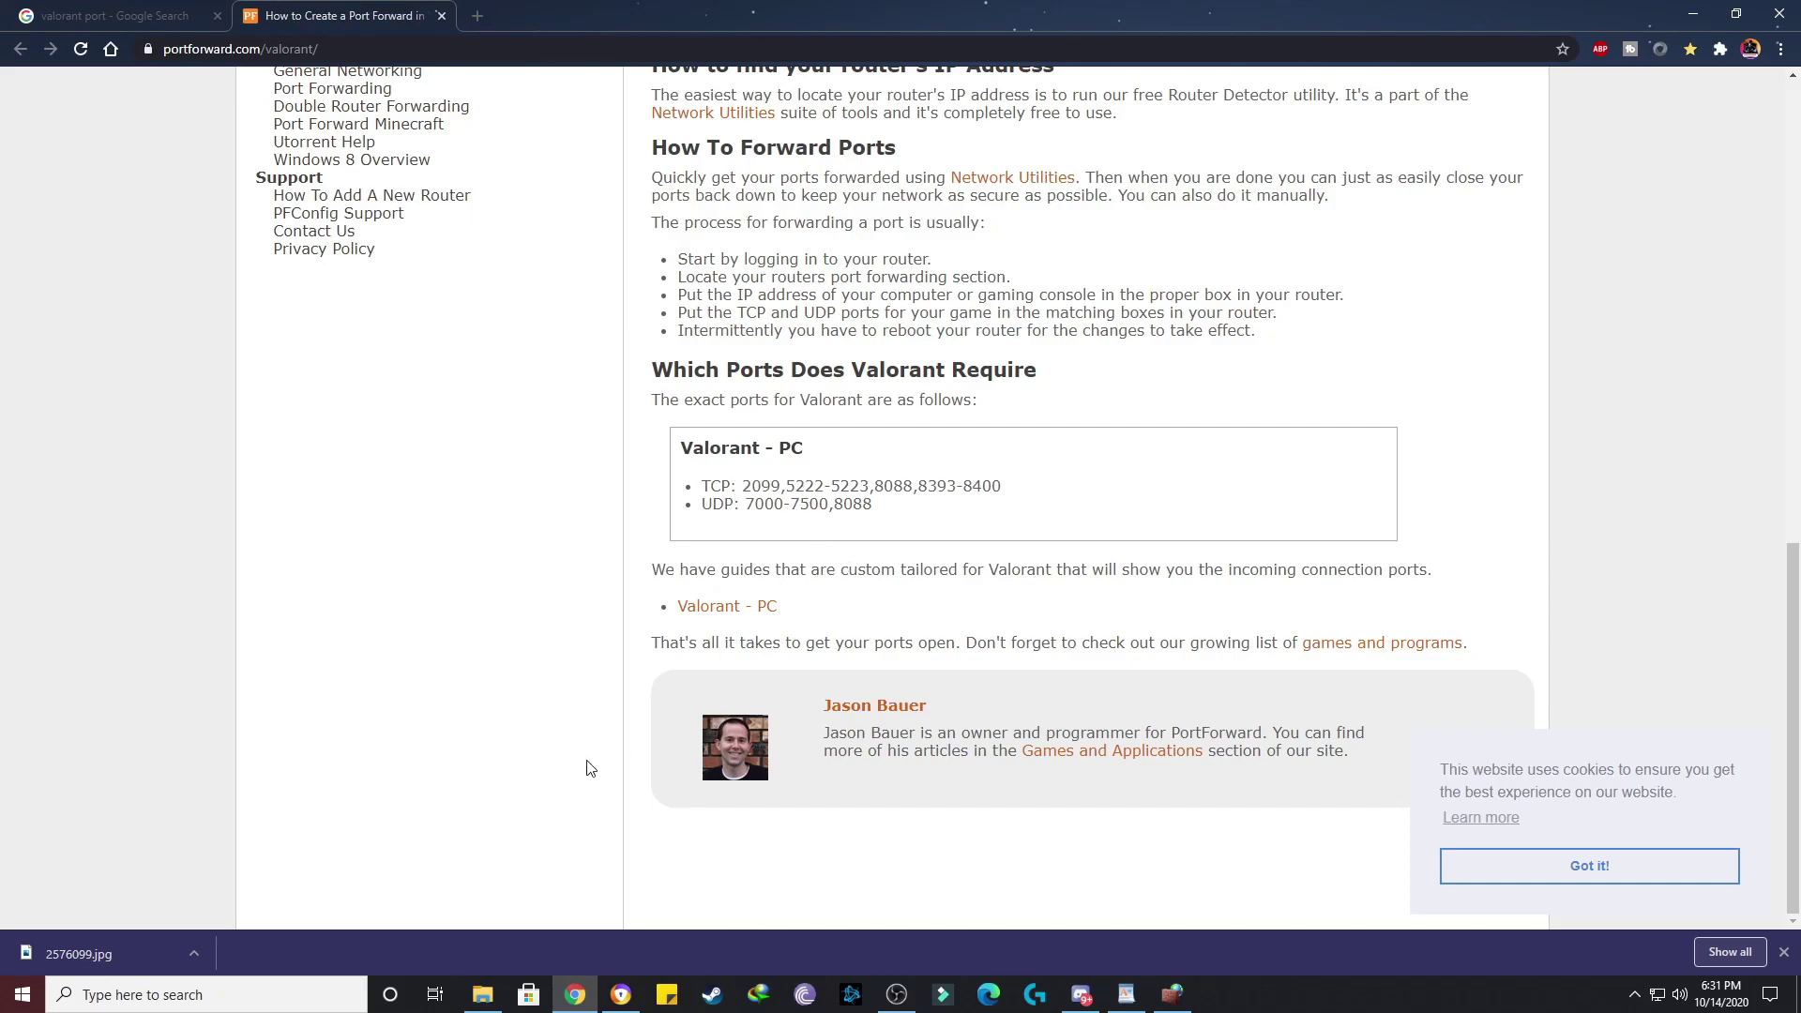
Launch Windows Defender Firewall with Advanced Security and start a new port-based inbound rule.
left_click(169, 995)
type("win")
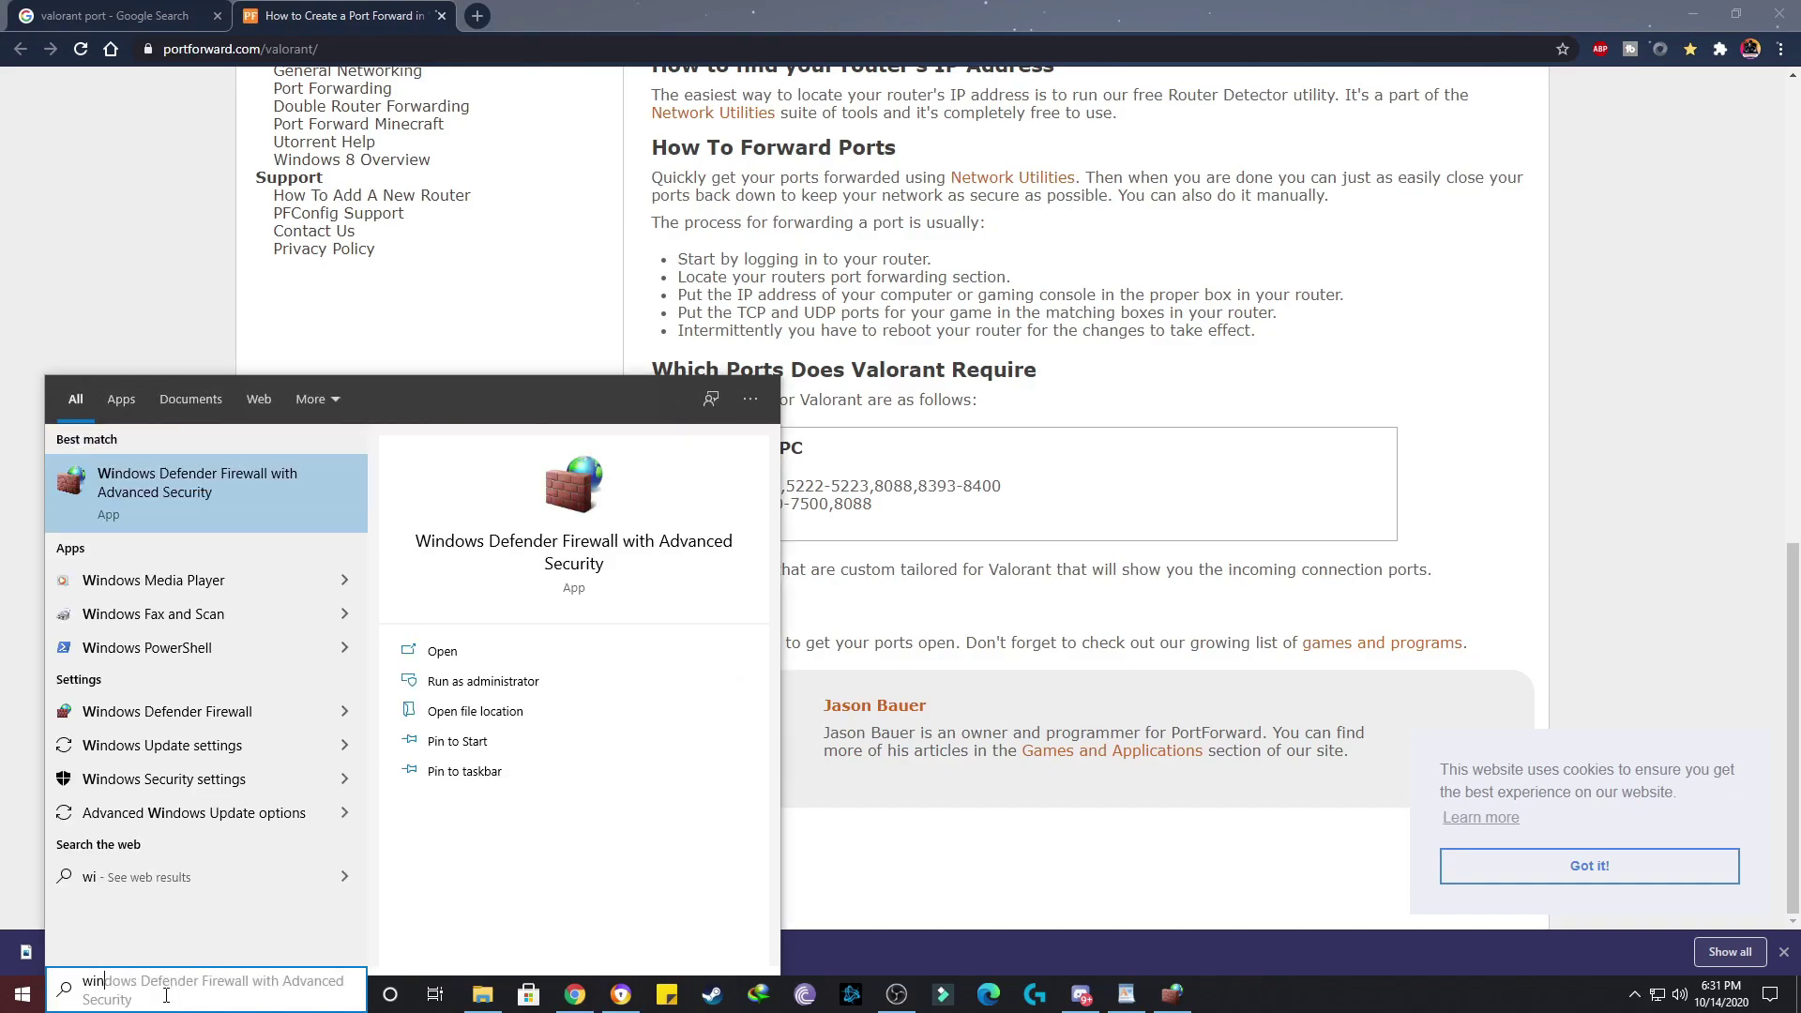
type("dows defender")
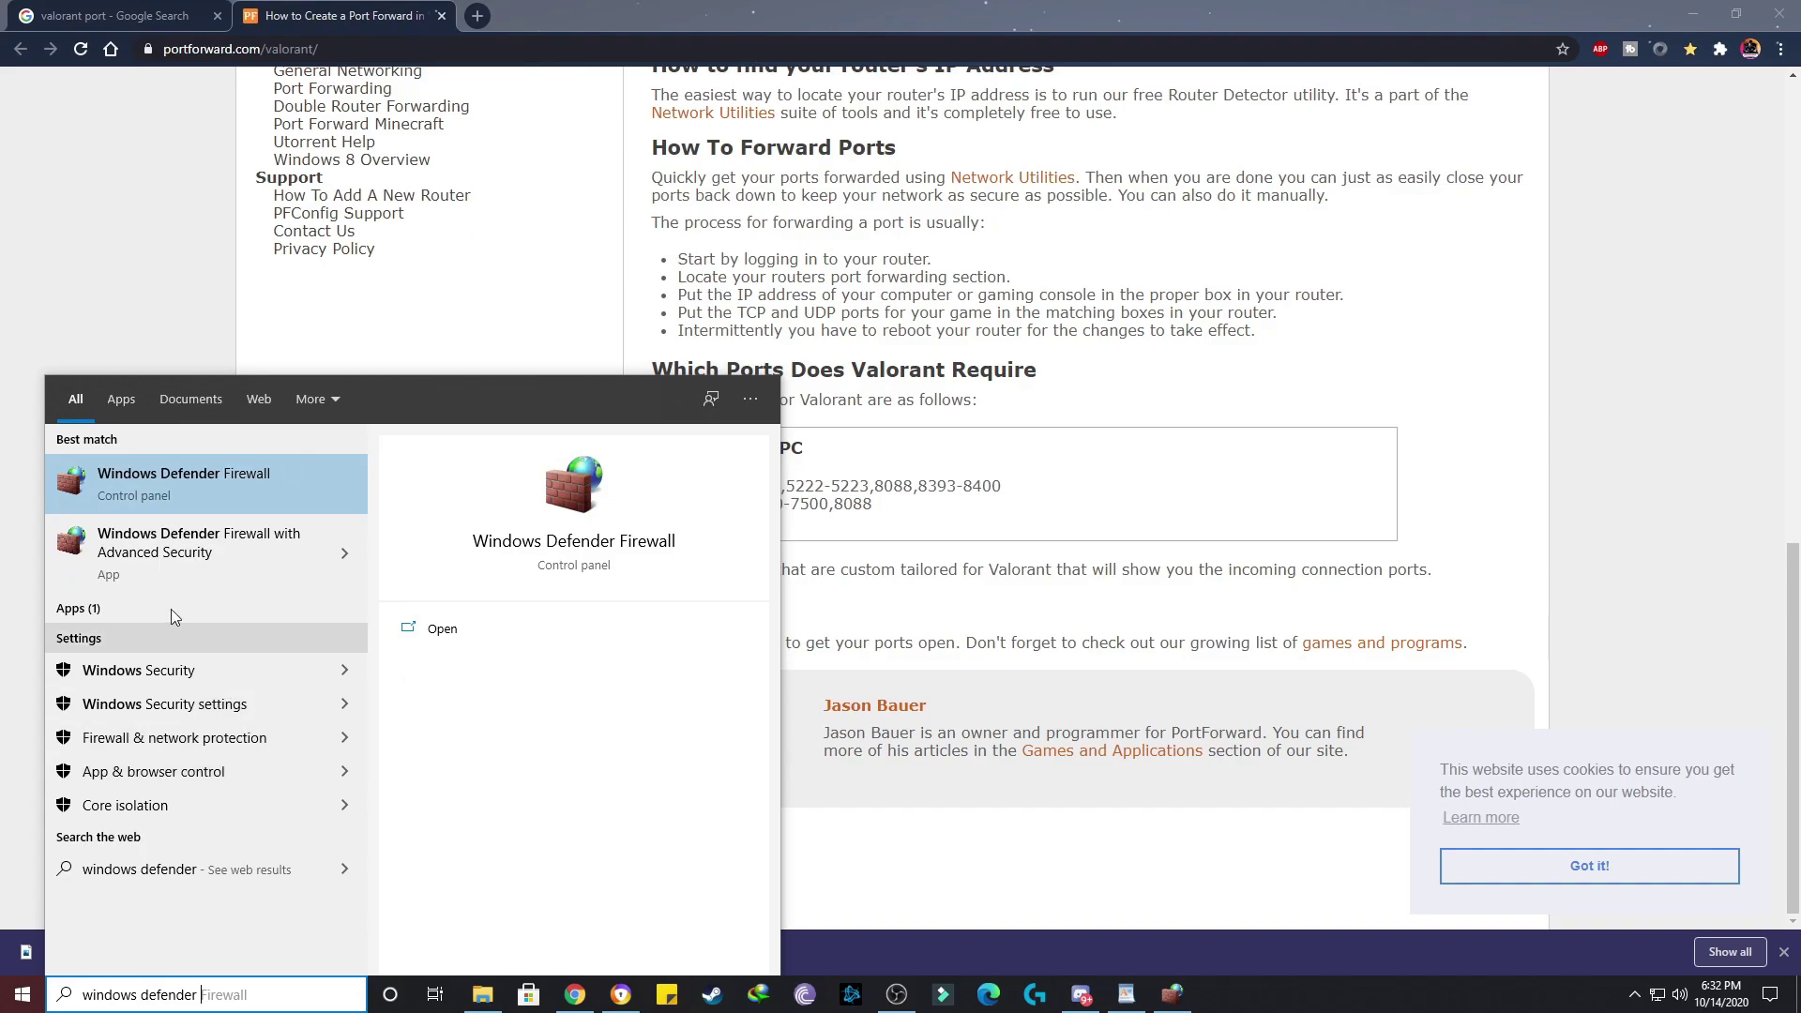
left_click(189, 544)
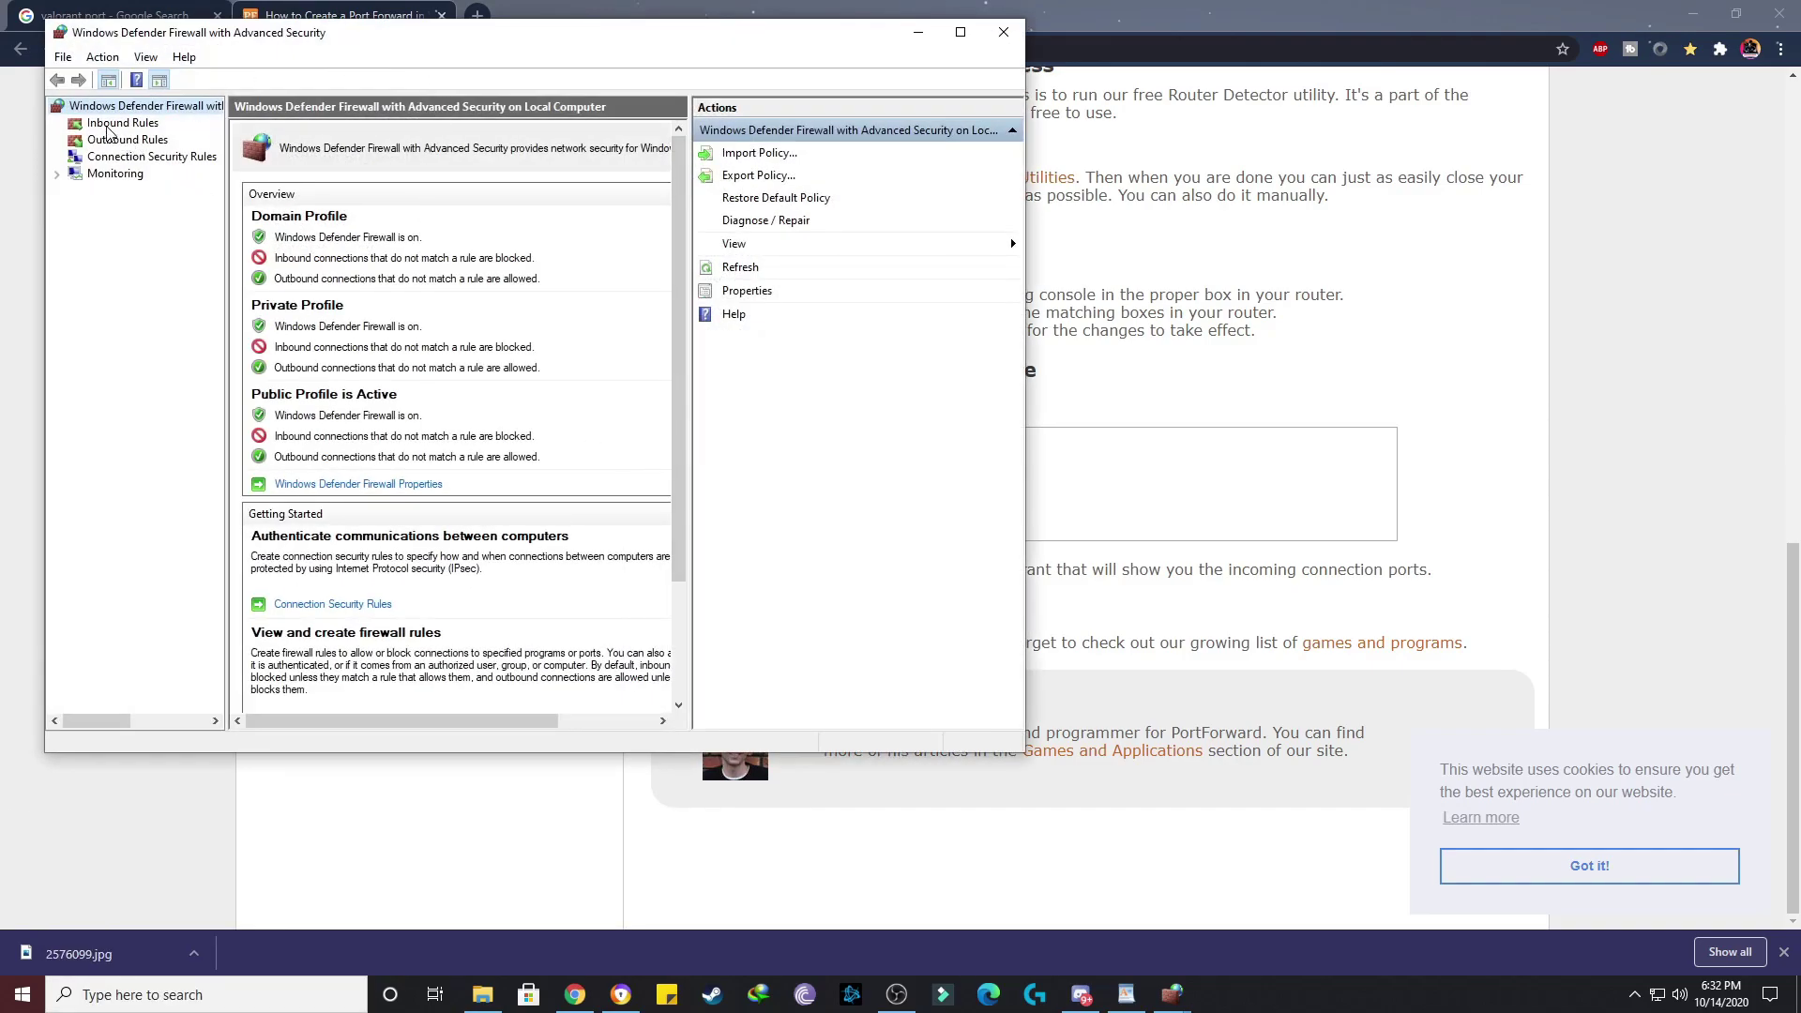
left_click(110, 125)
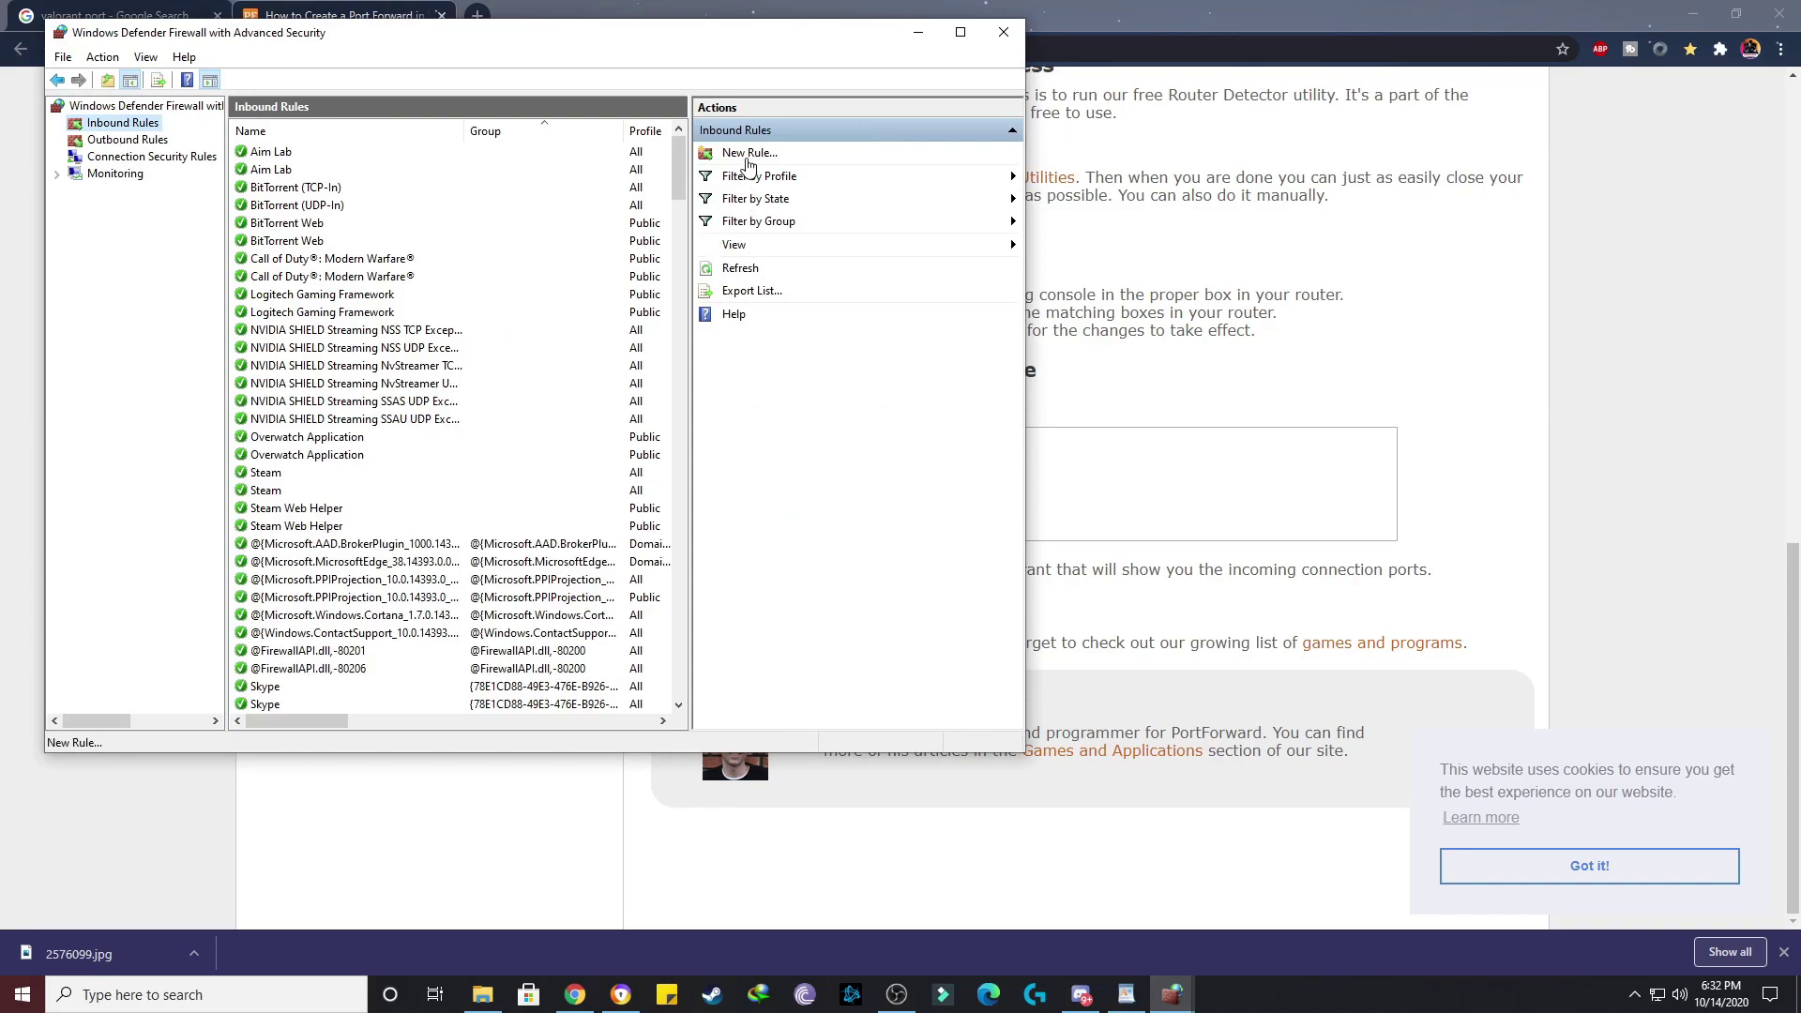
left_click(747, 155)
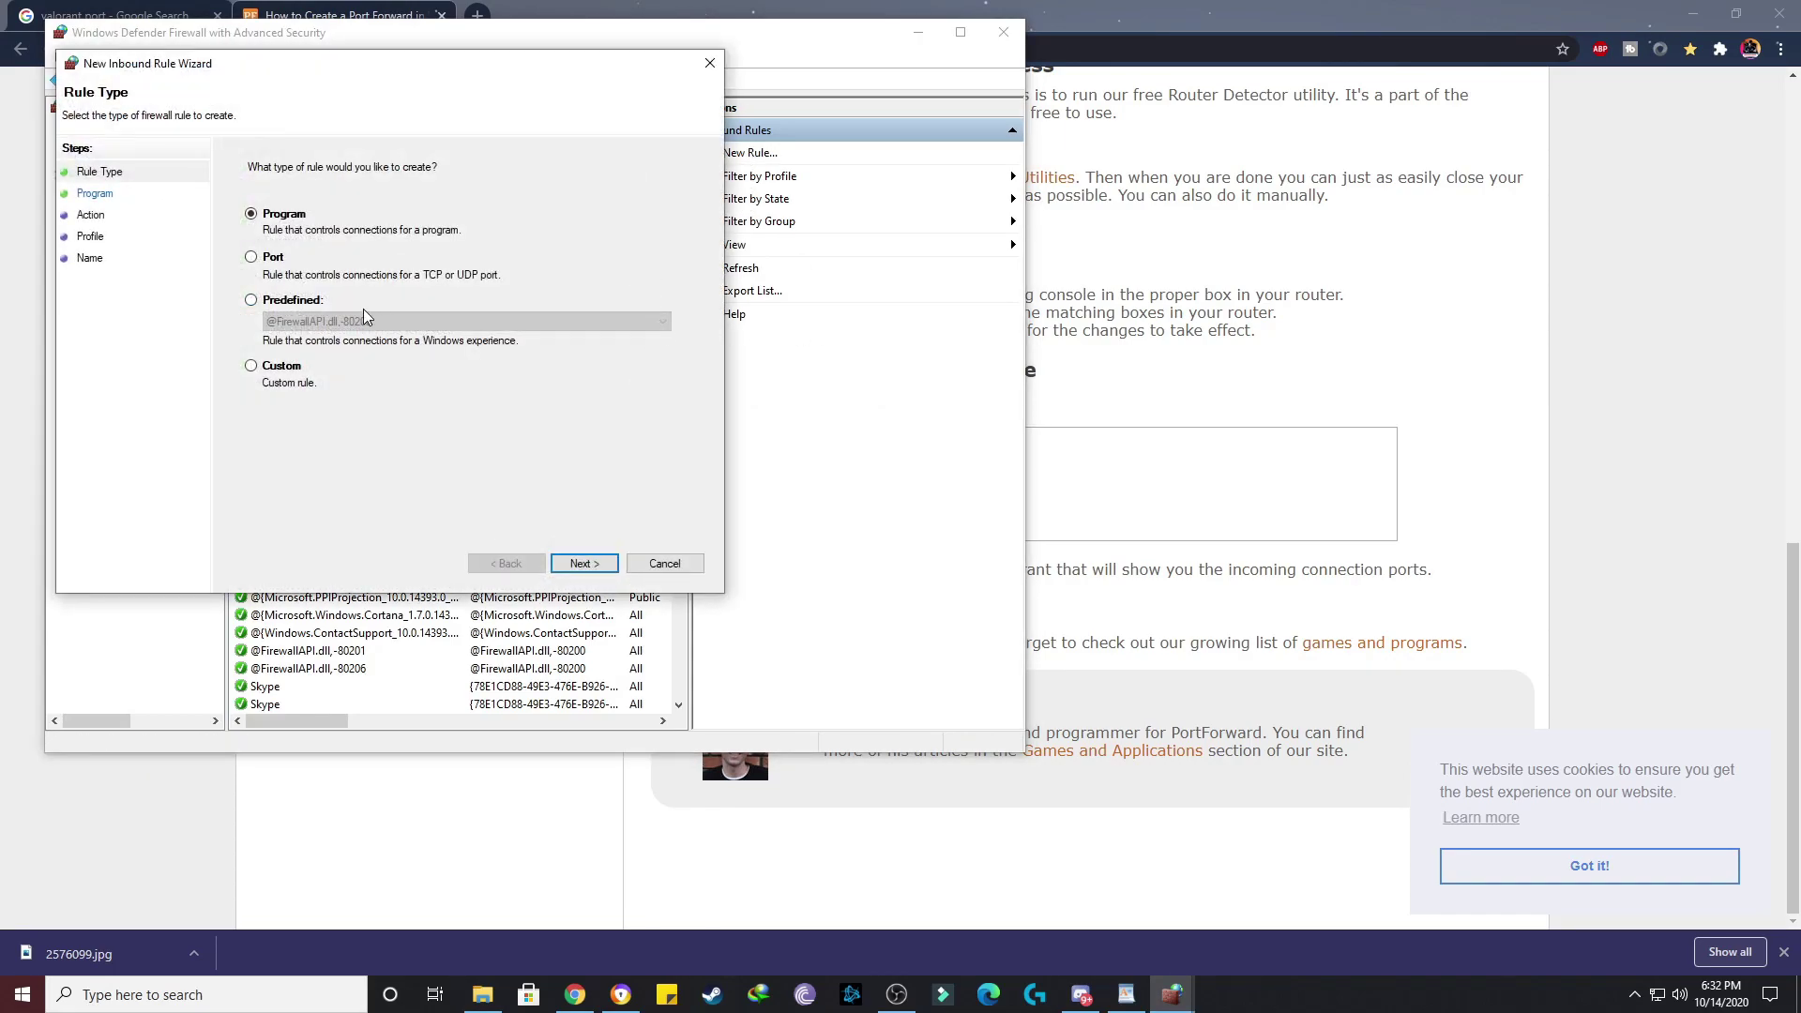
left_click(251, 257)
left_click(584, 564)
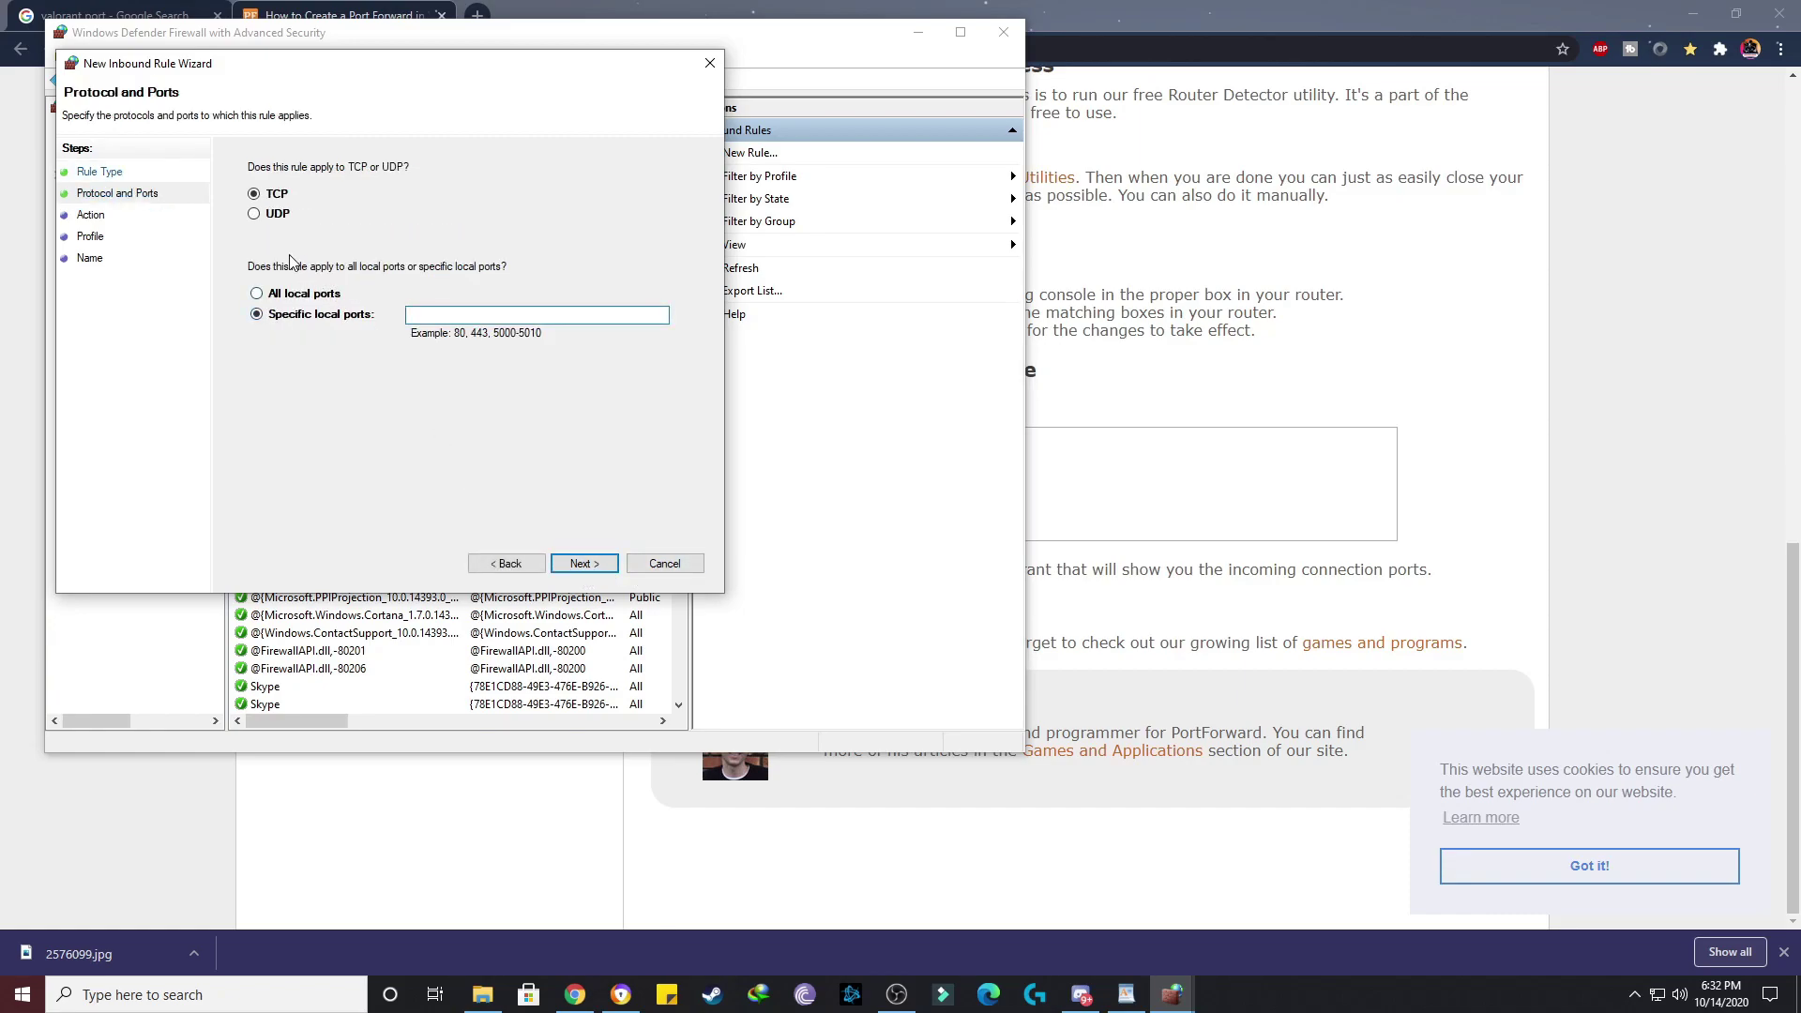
Allow TCP ports 2099,5222-5223,8088,8393-8400 on all profiles and finish the rule named Val.
left_click(1153, 492)
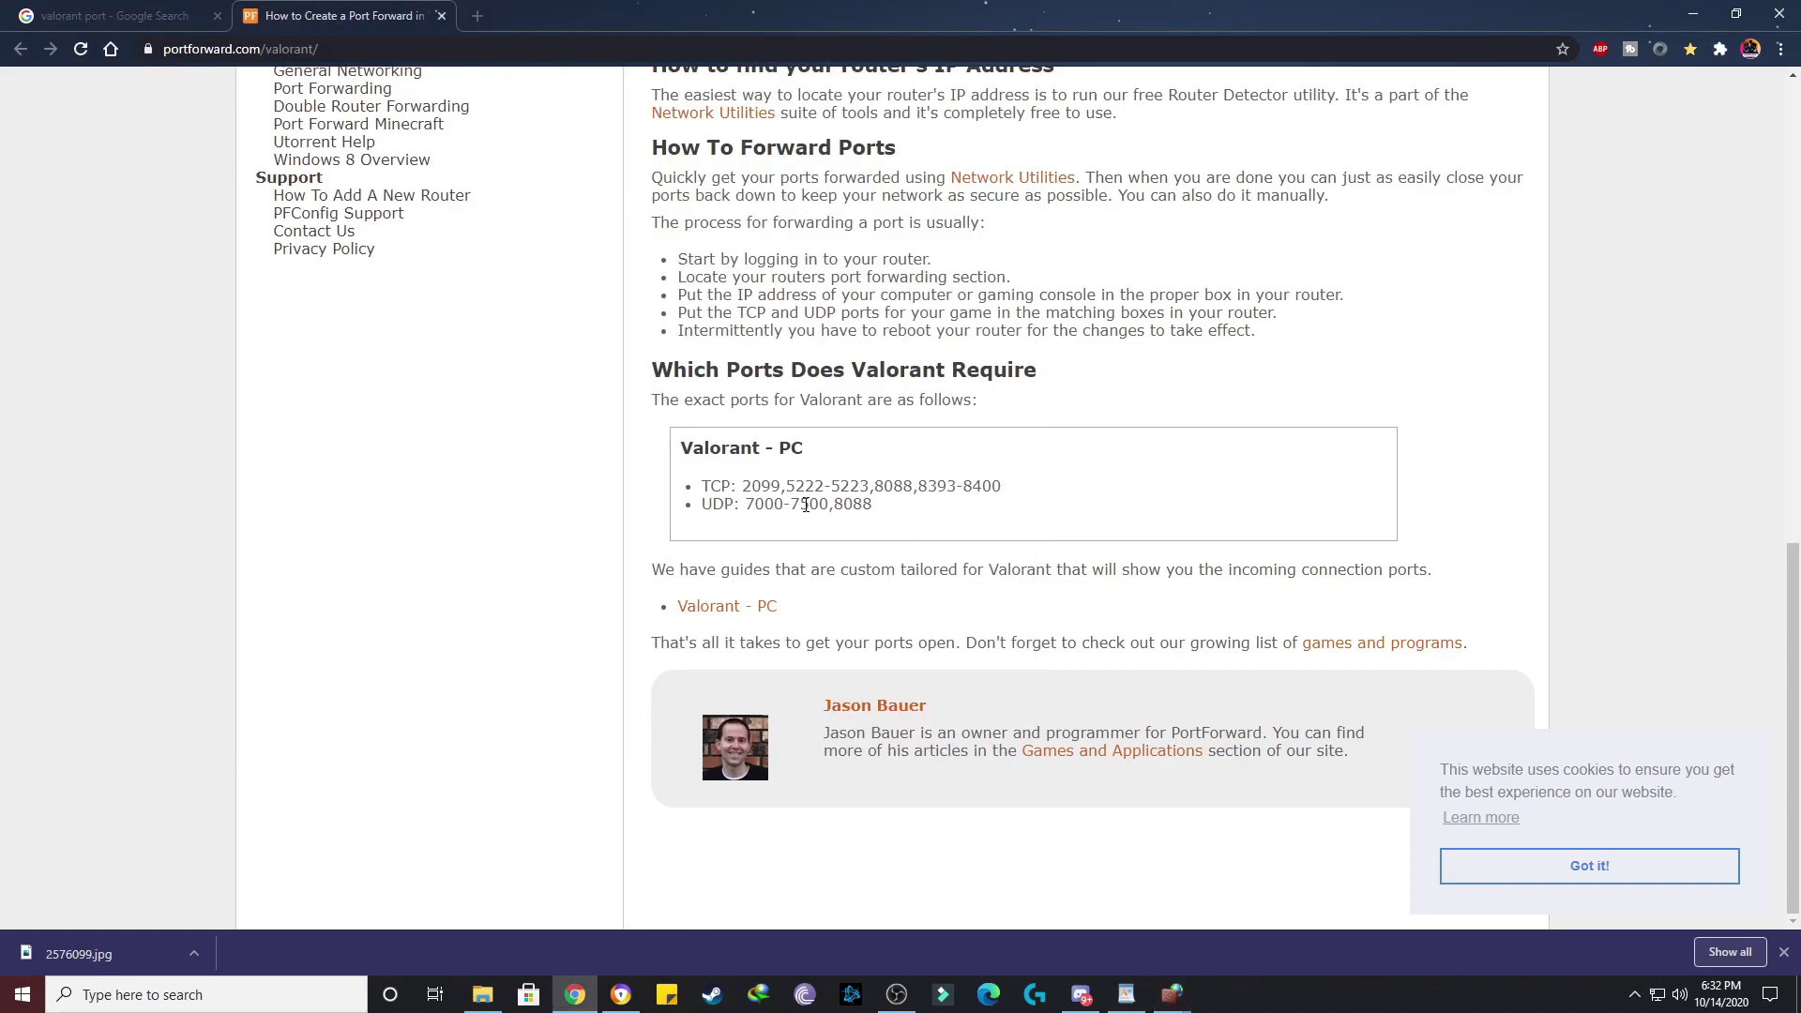
left_click_drag(743, 488, 1005, 497)
key("ctrl+c")
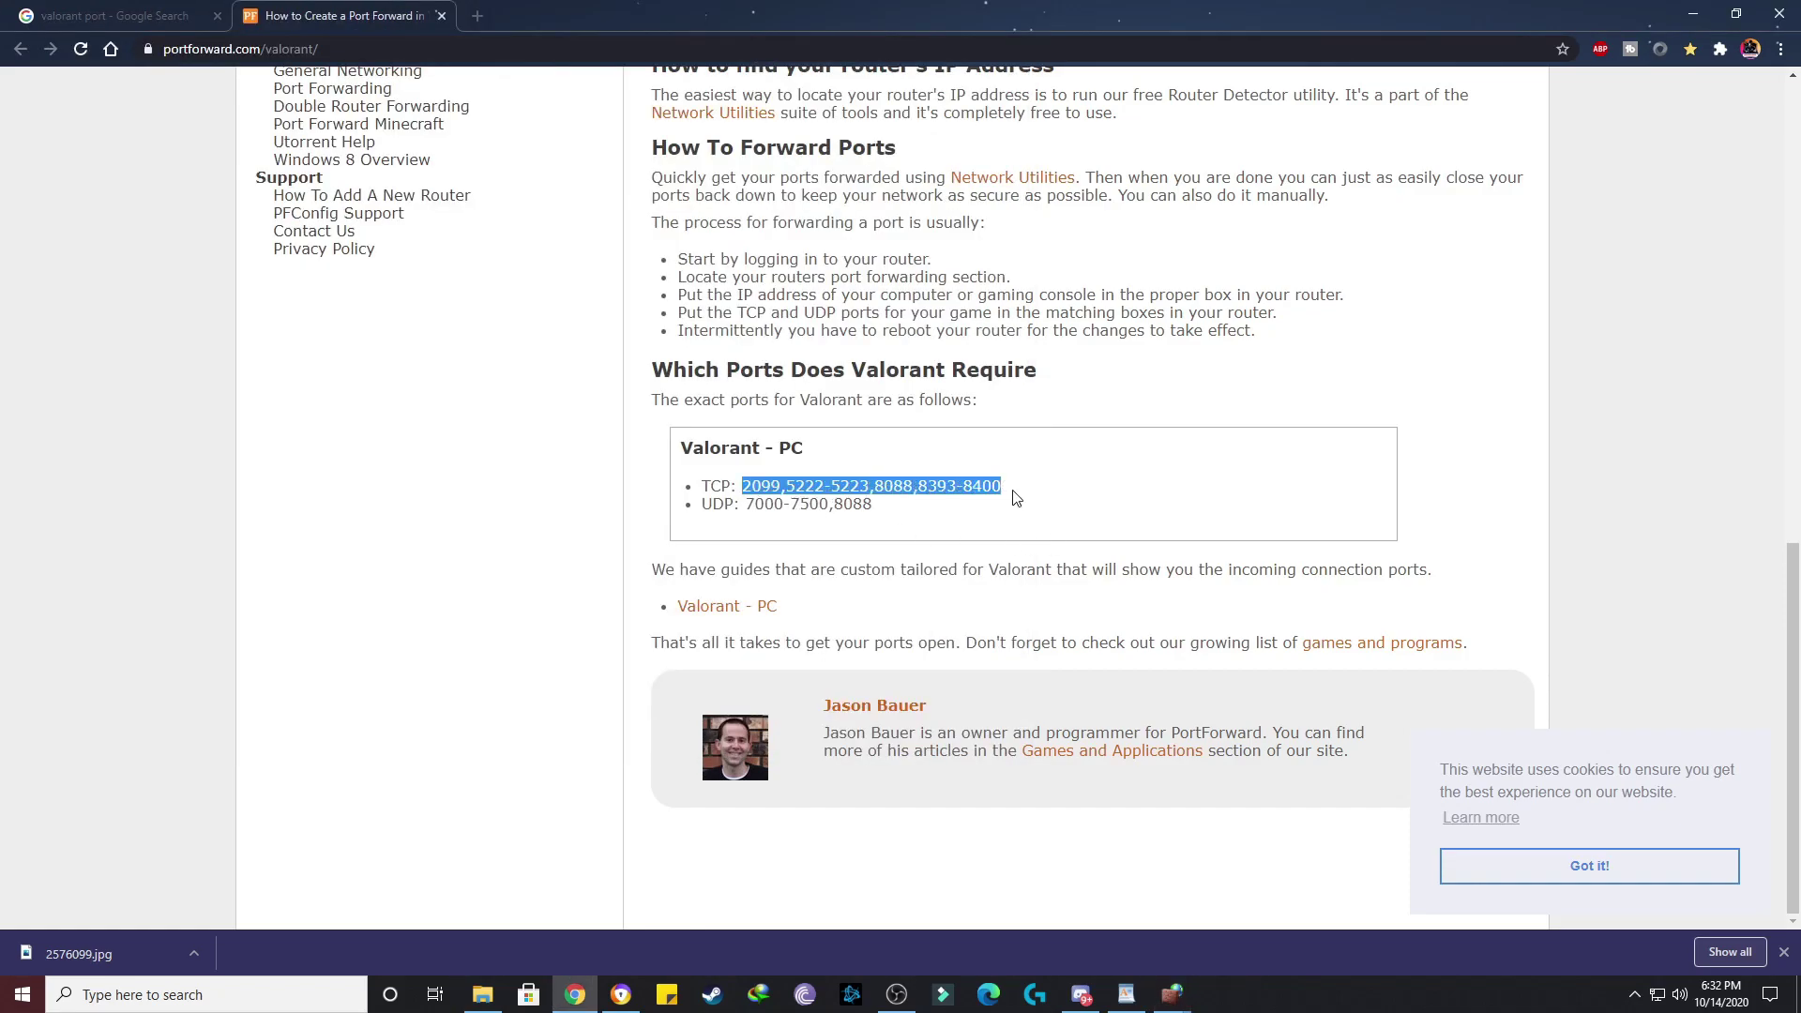
key("alt+Tab")
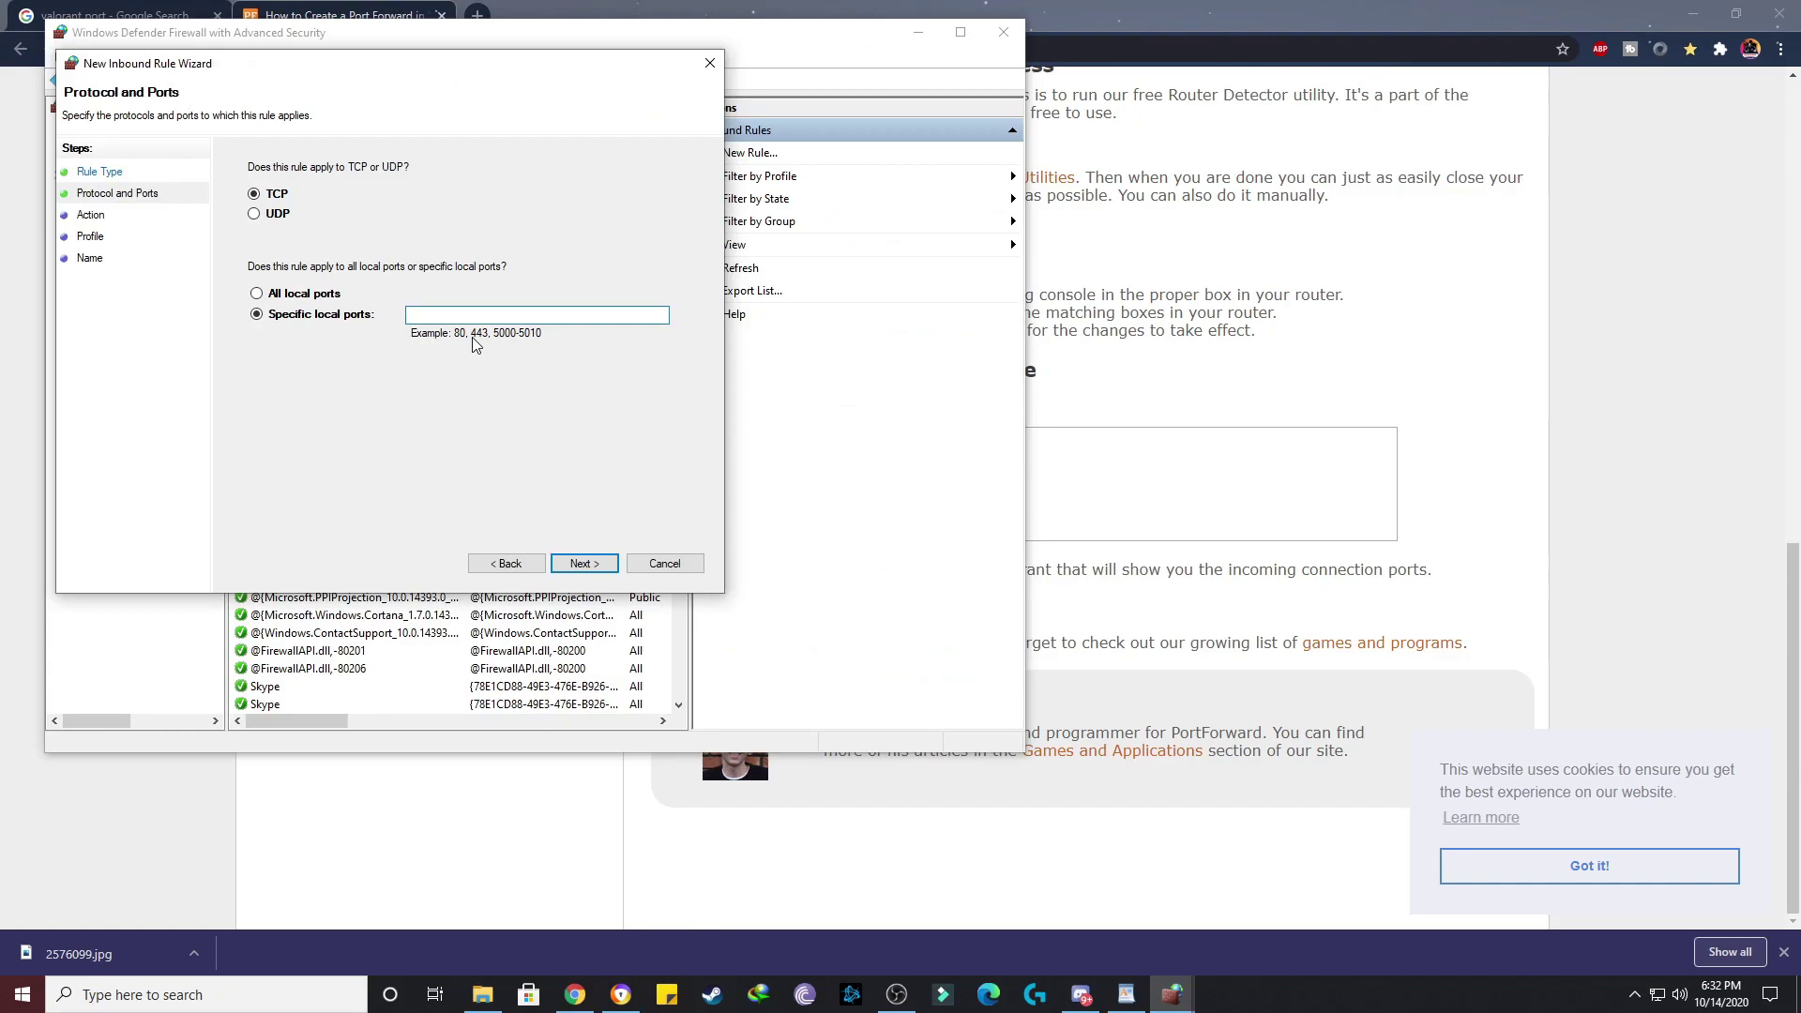
key("ctrl+v")
left_click(584, 563)
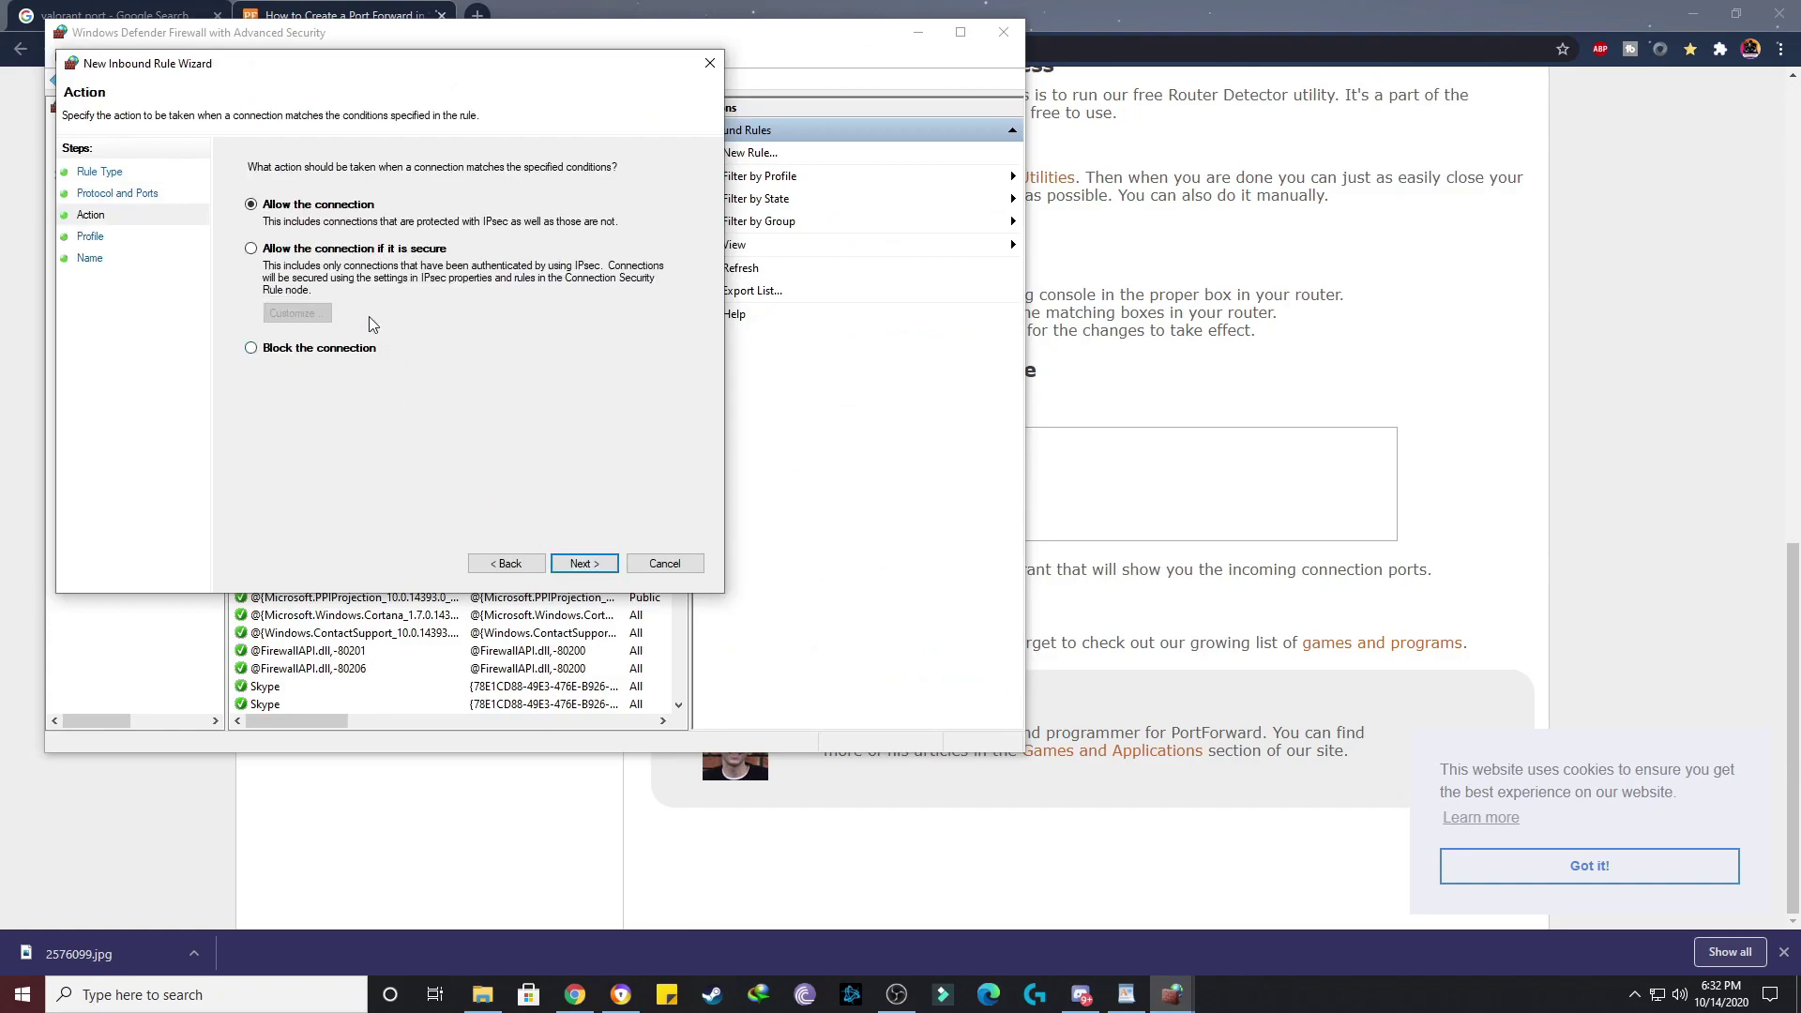
left_click(586, 563)
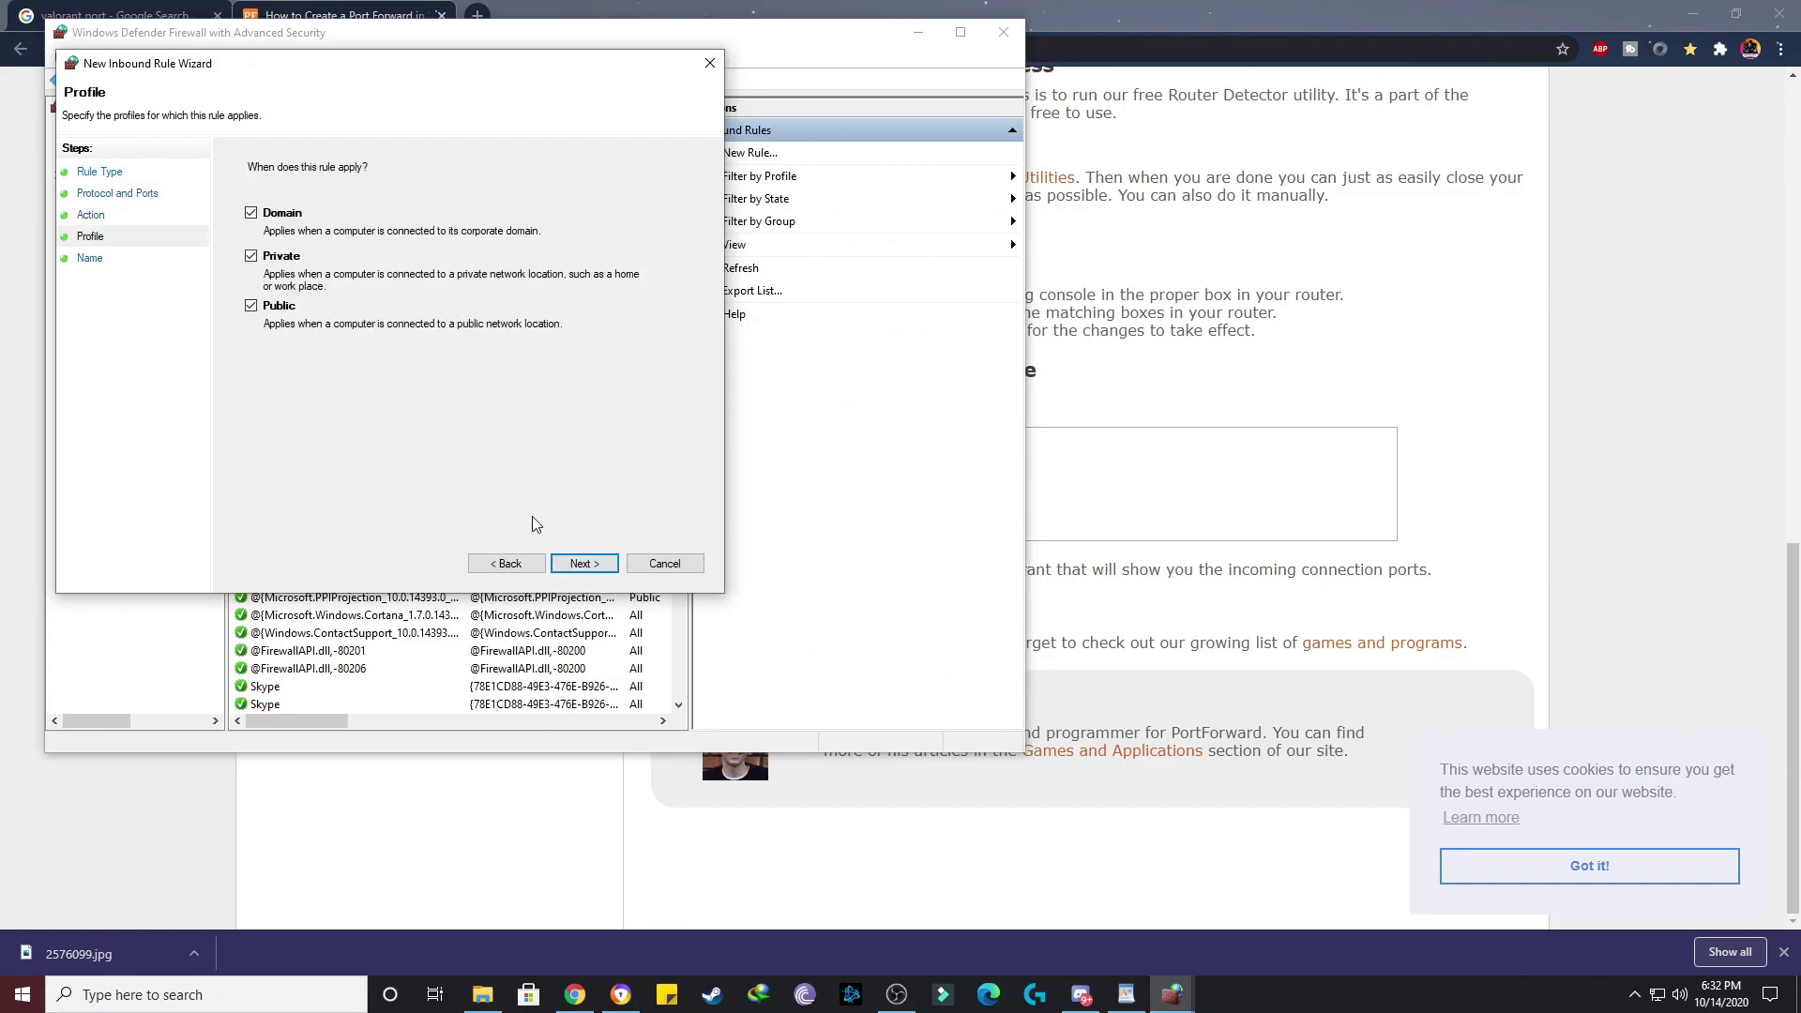
left_click(585, 568)
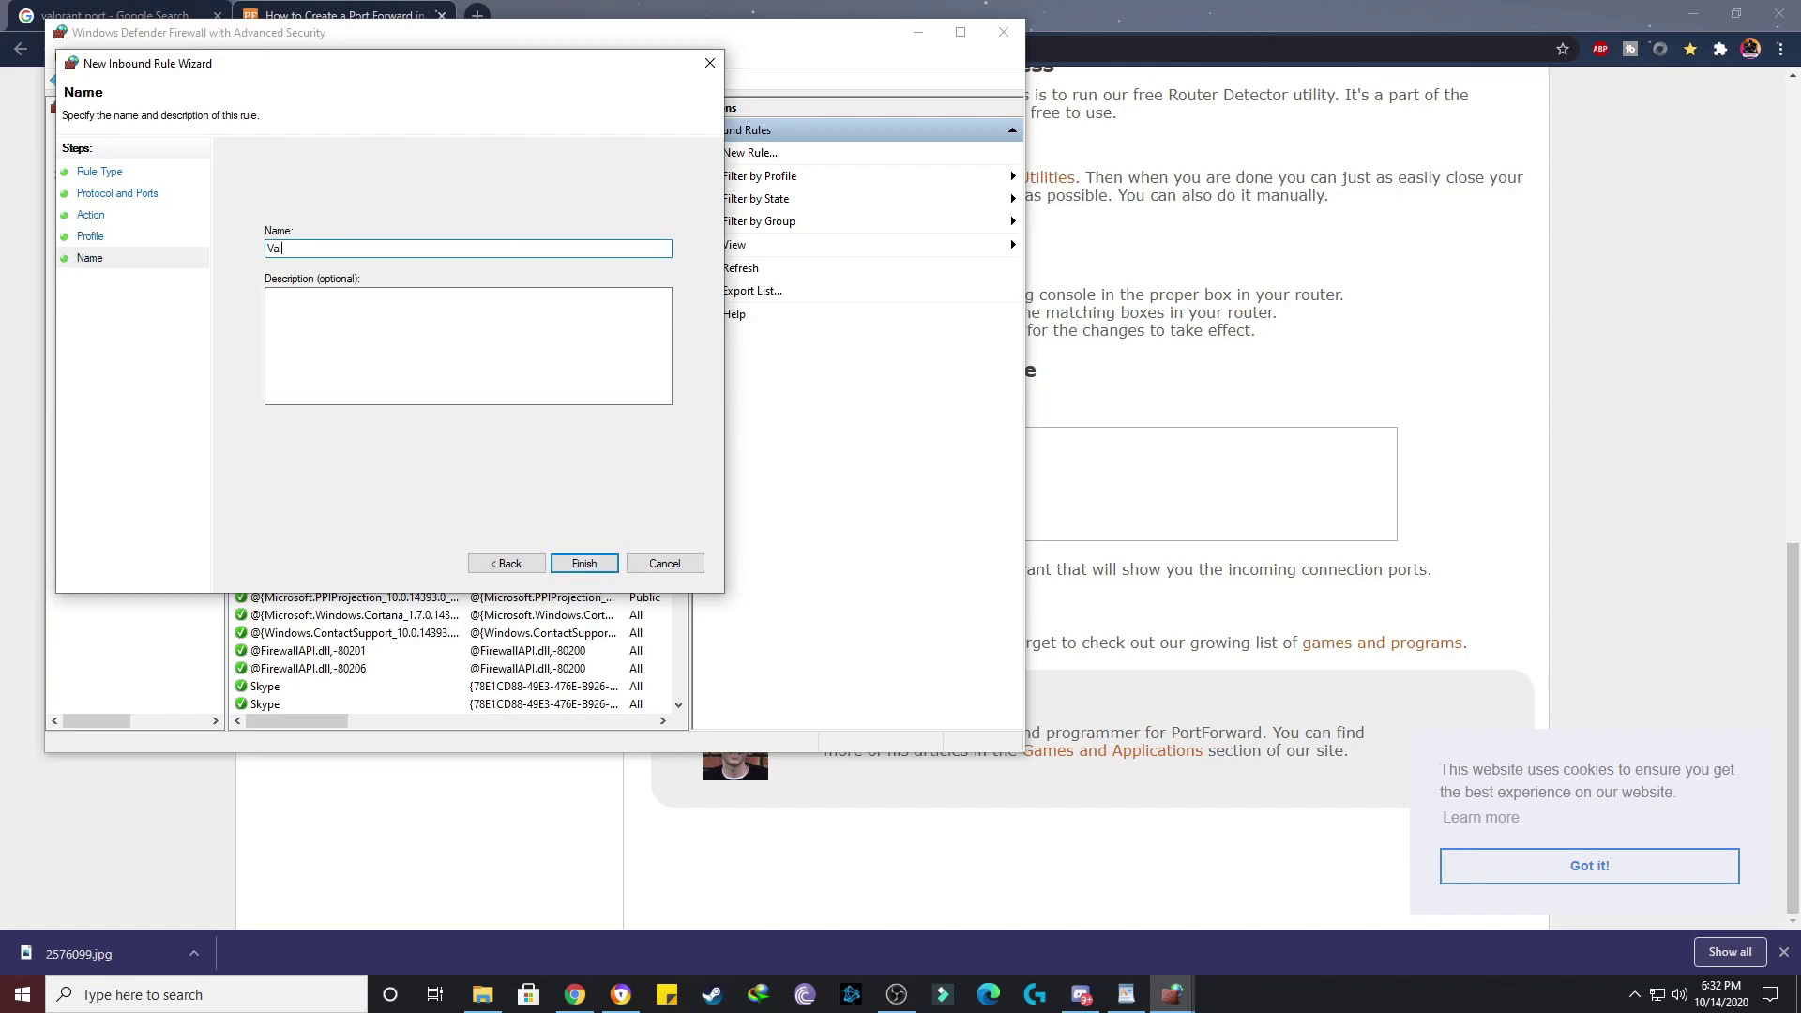
left_click(584, 563)
key("alt+Tab")
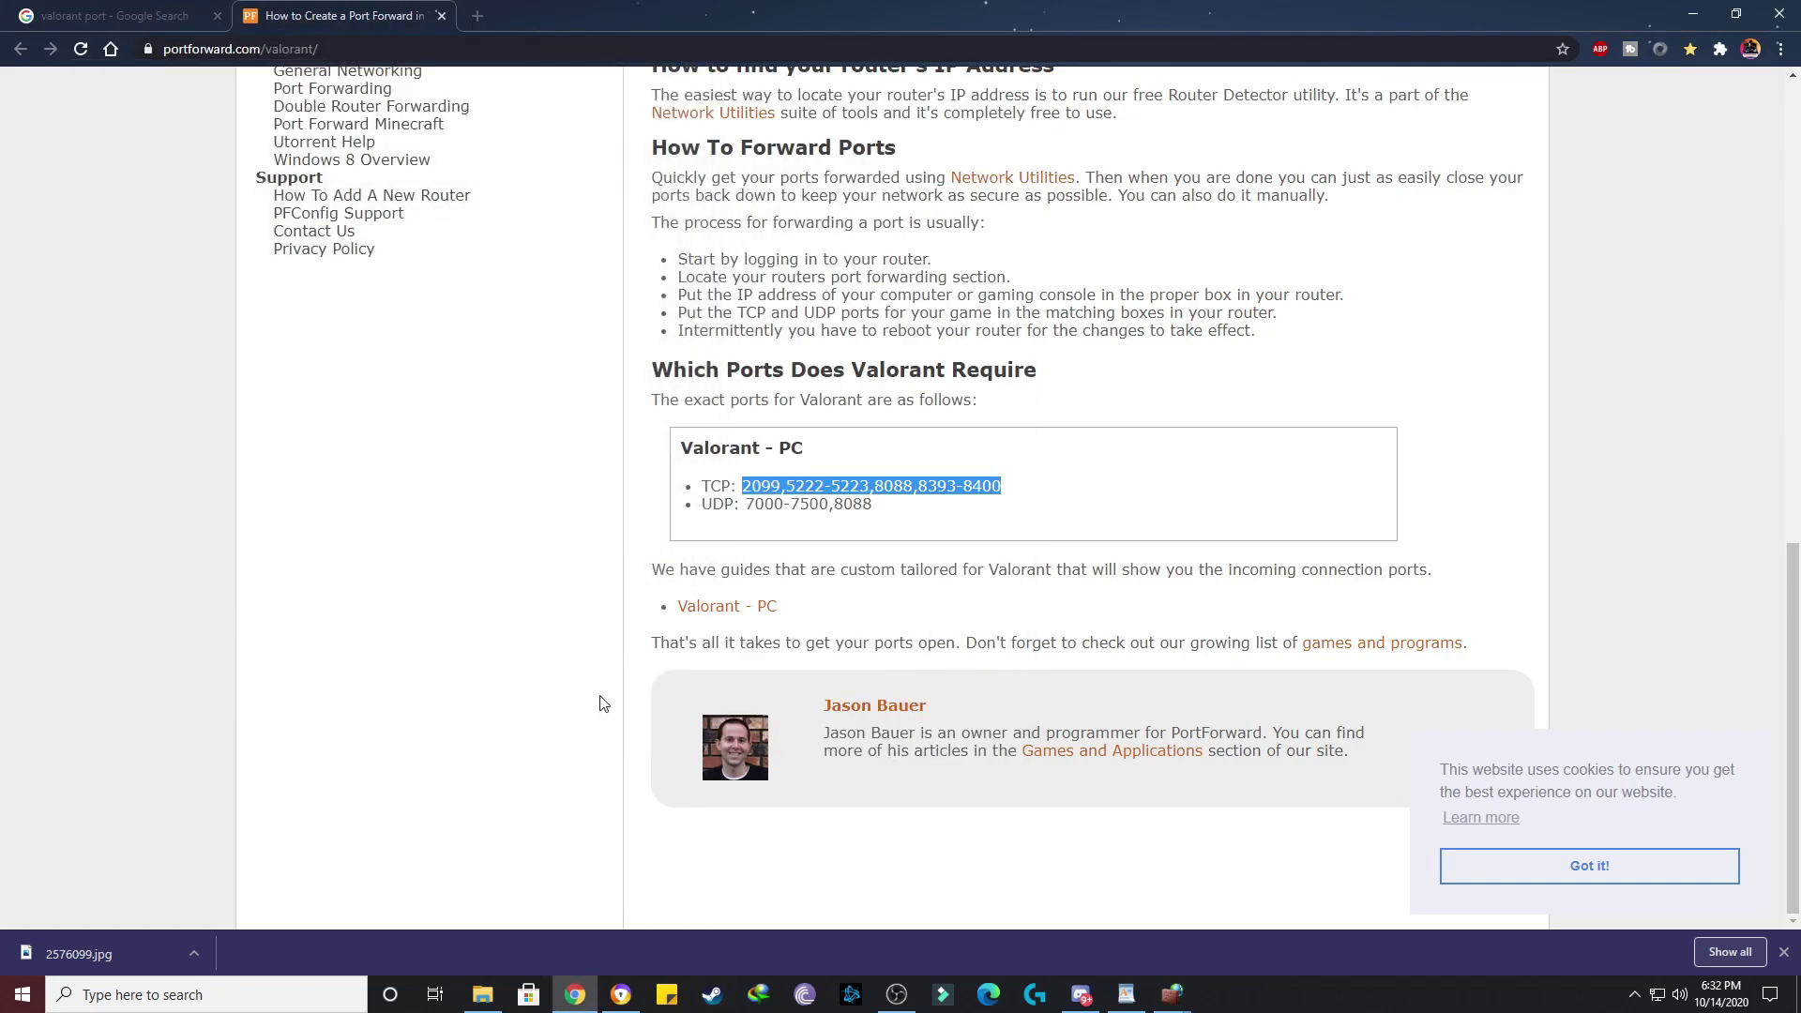
Reopen the firewall console and start a new UDP port inbound rule.
left_click(343, 985)
type("windows")
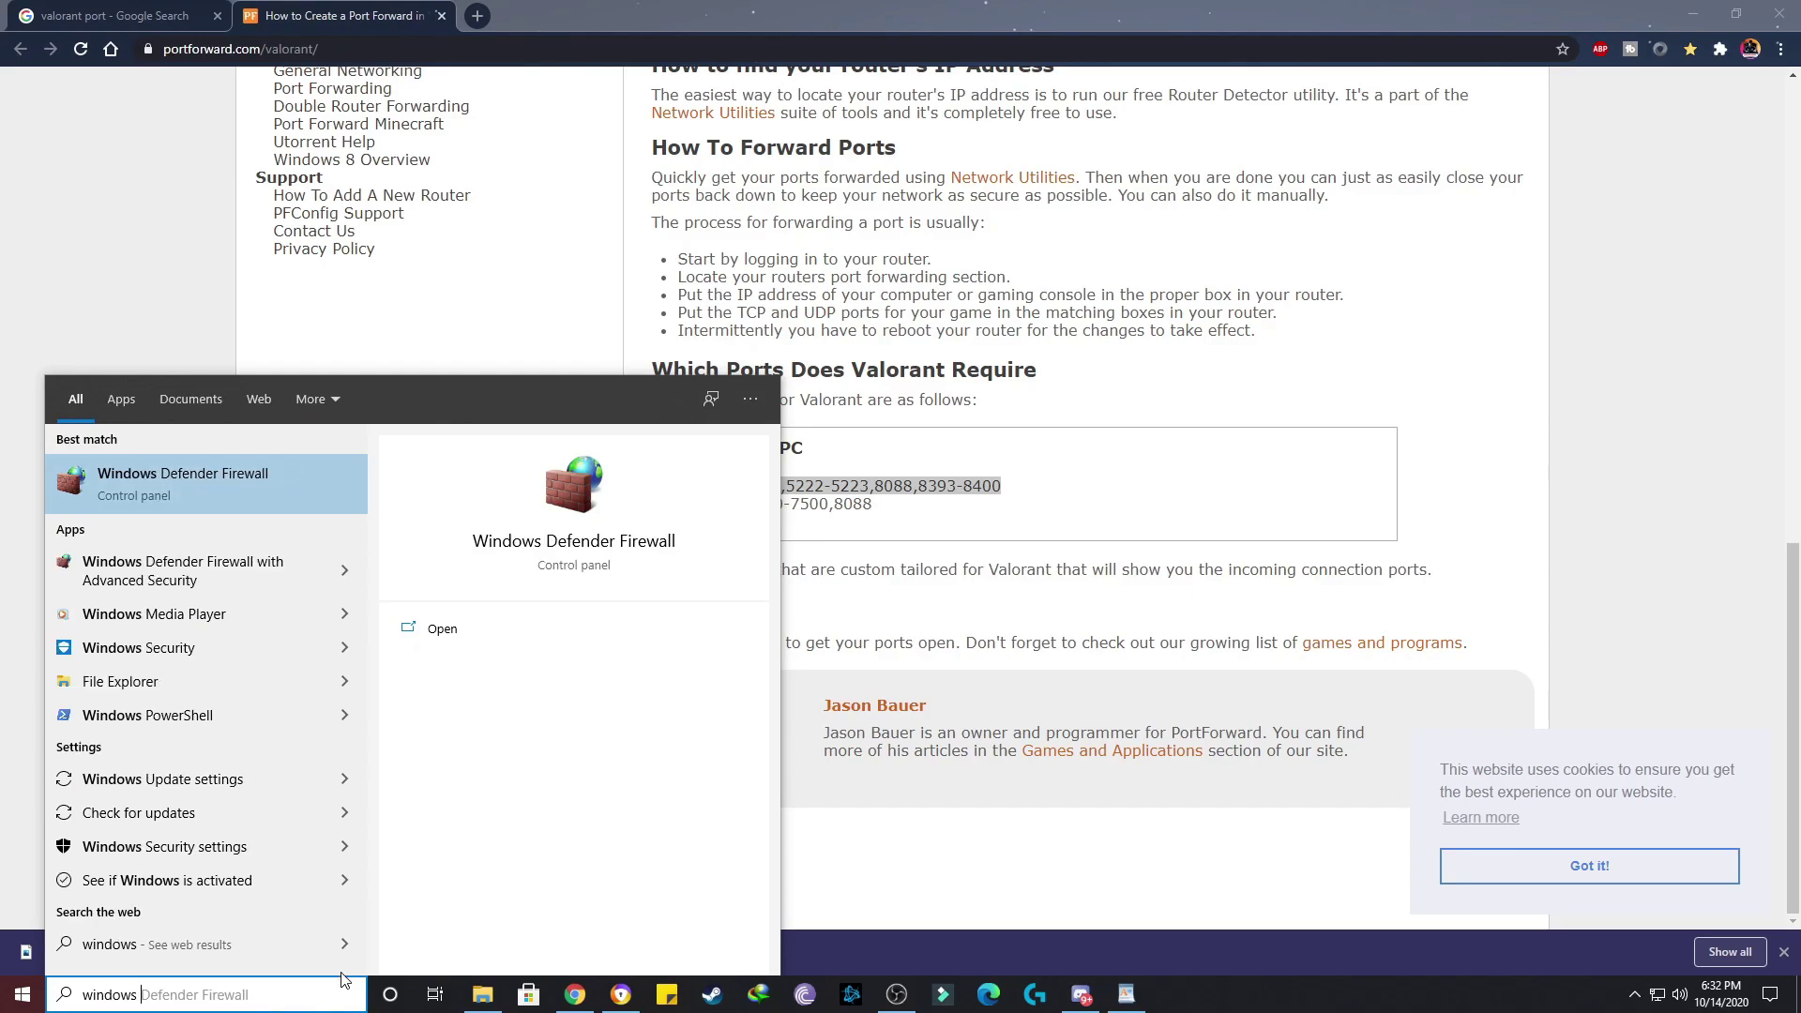
left_click(219, 574)
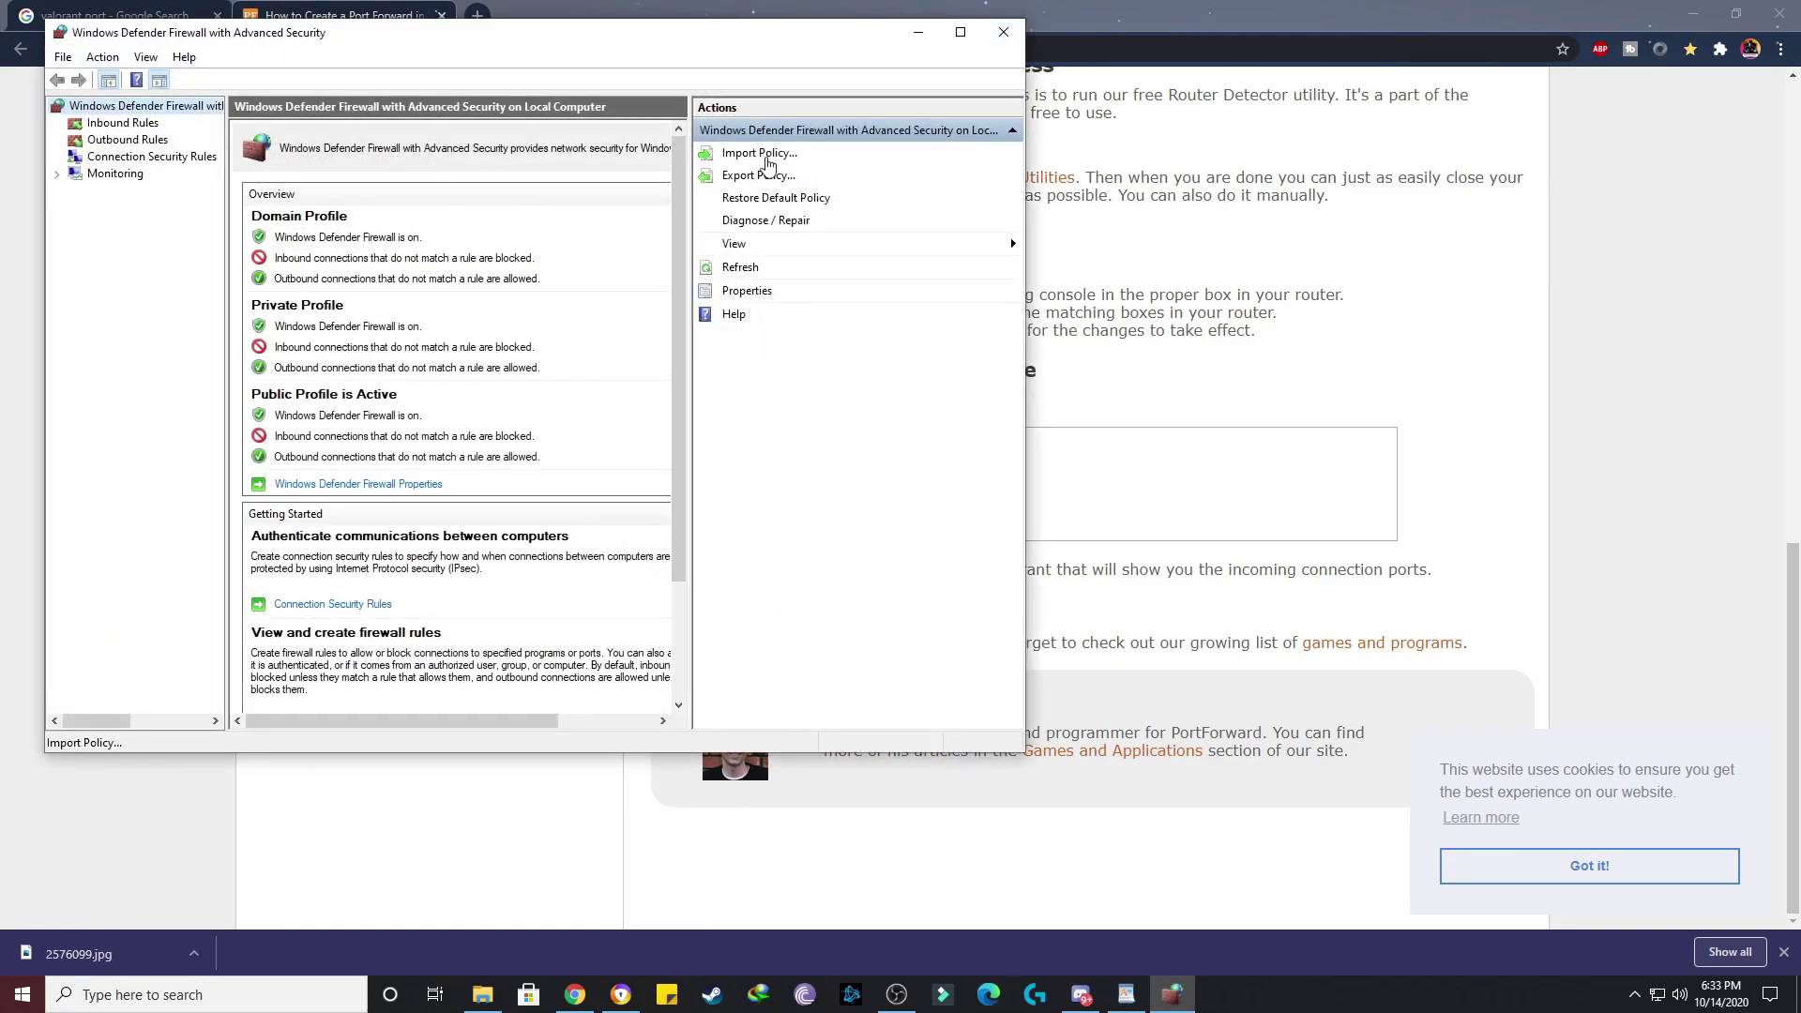
left_click(136, 128)
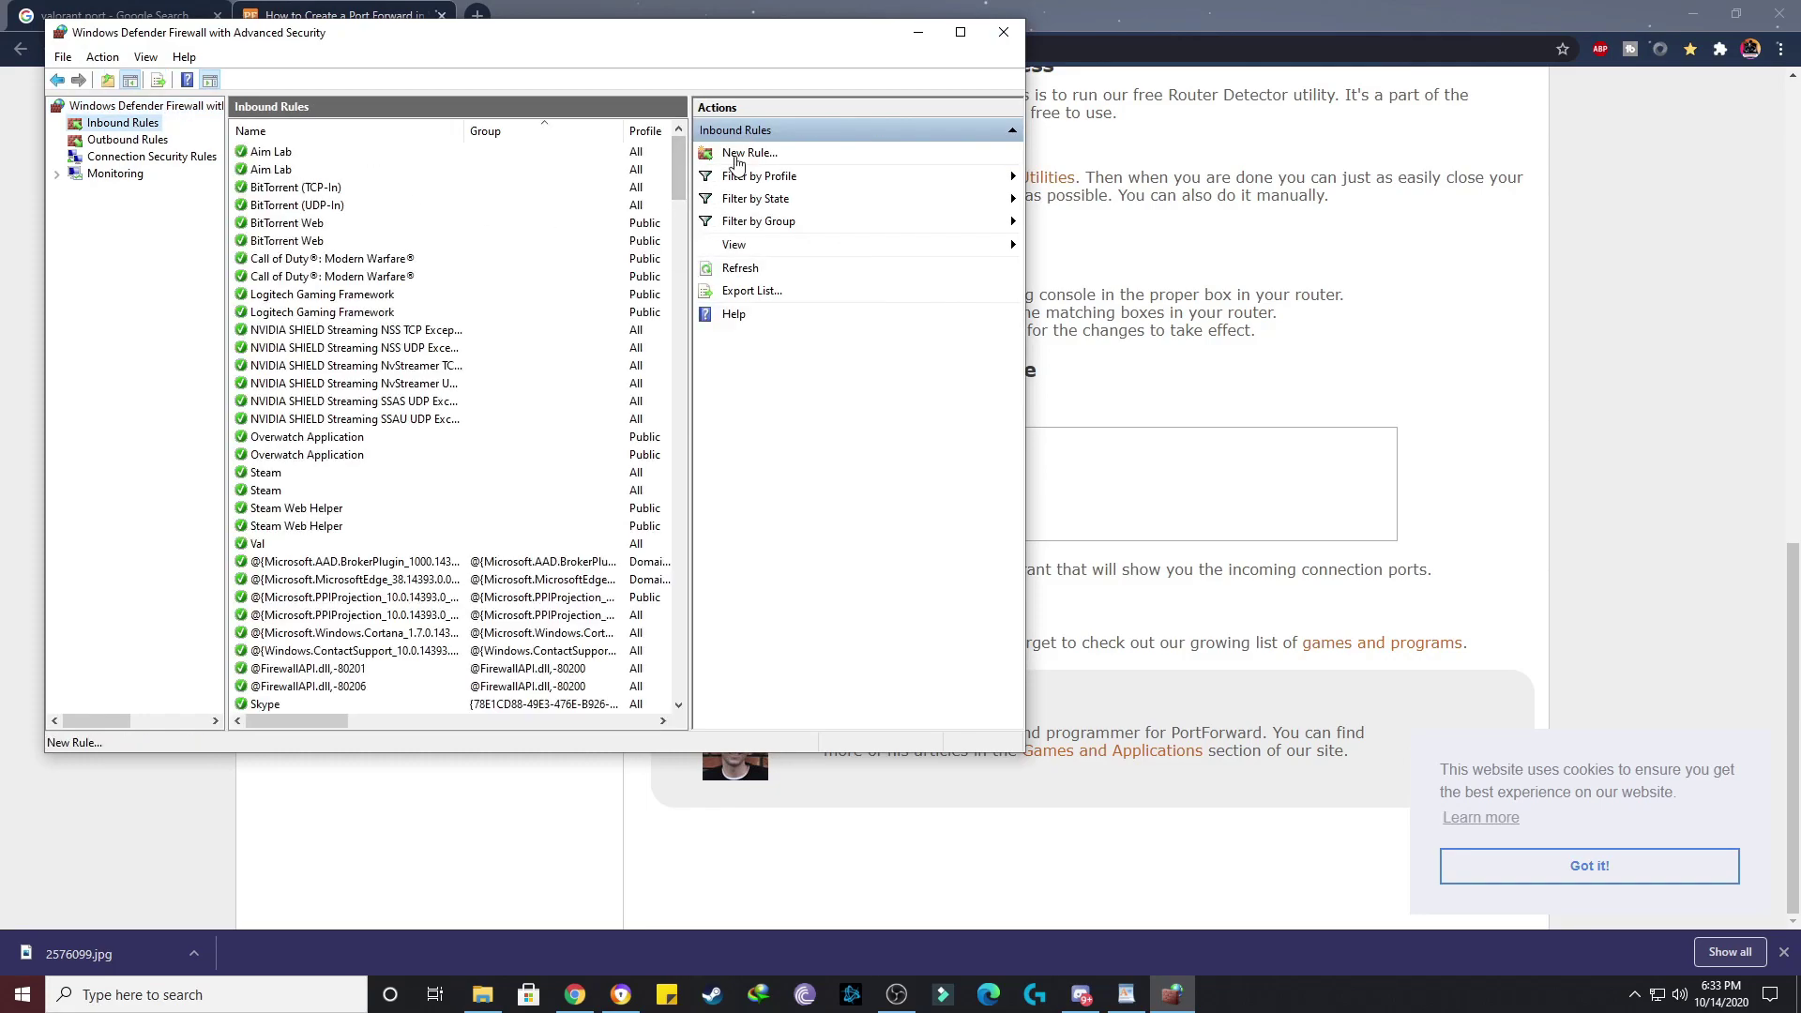
left_click(742, 152)
left_click(349, 354)
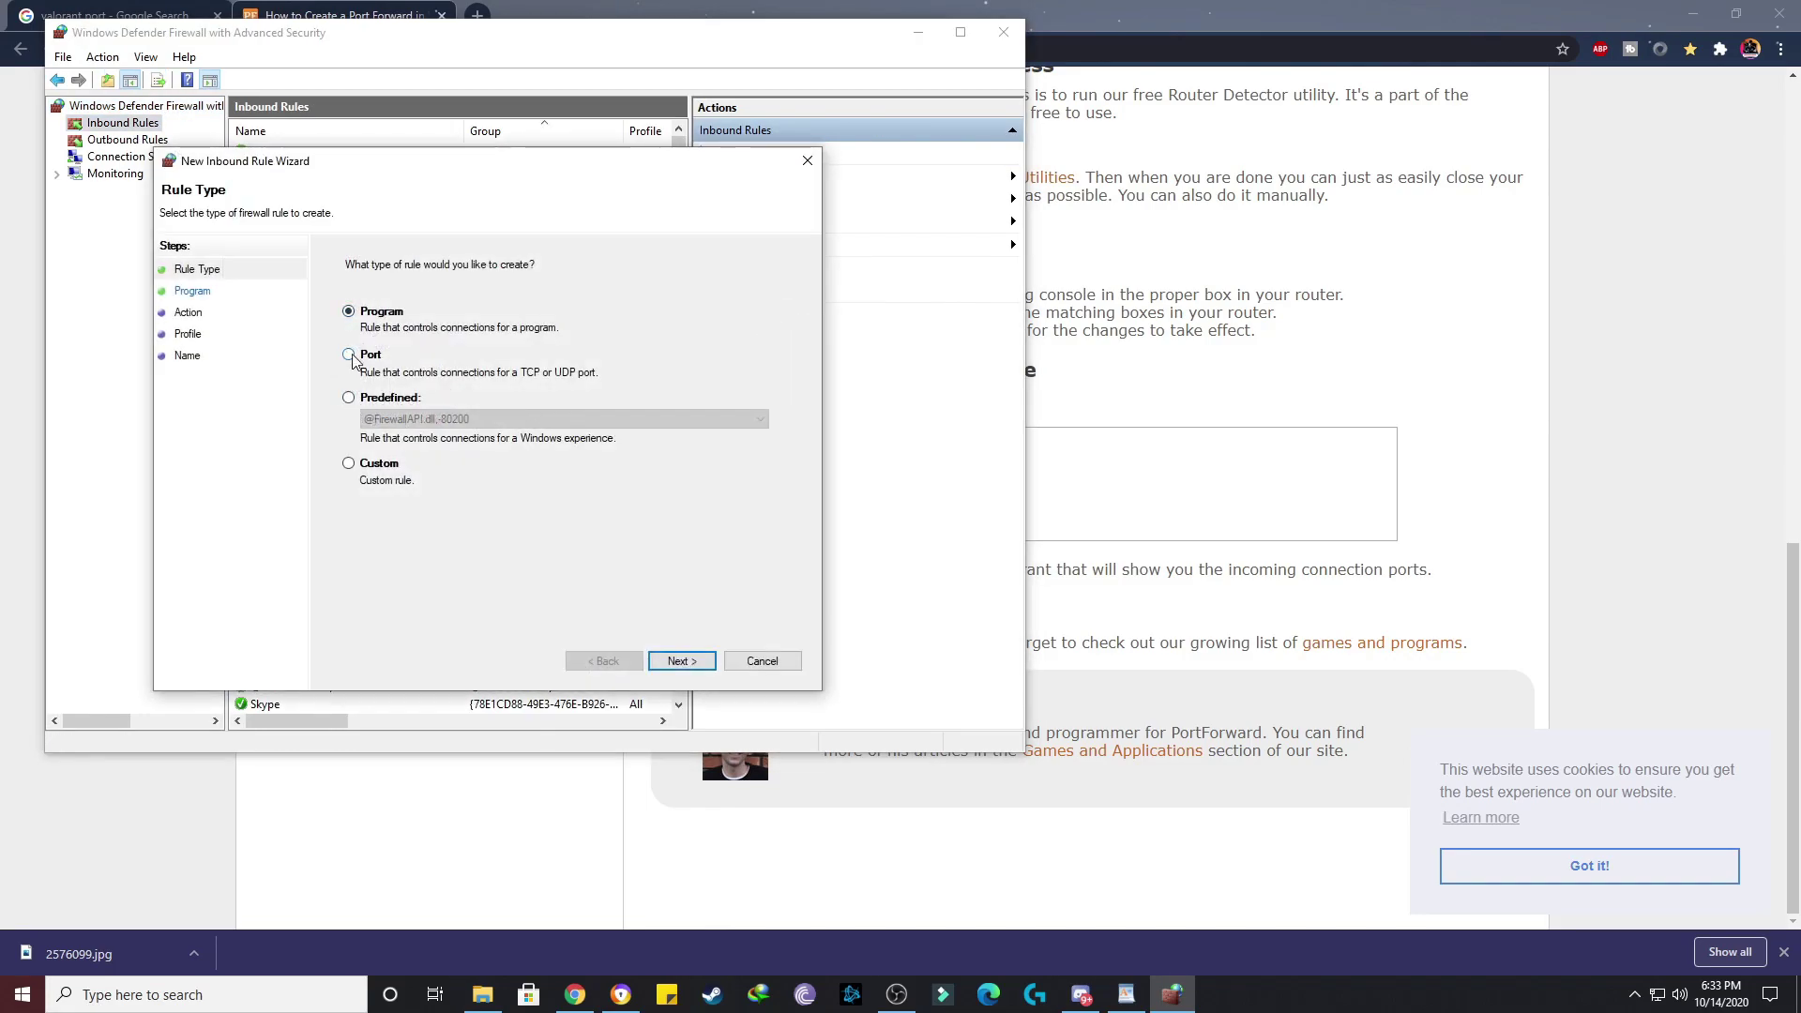
left_click(681, 660)
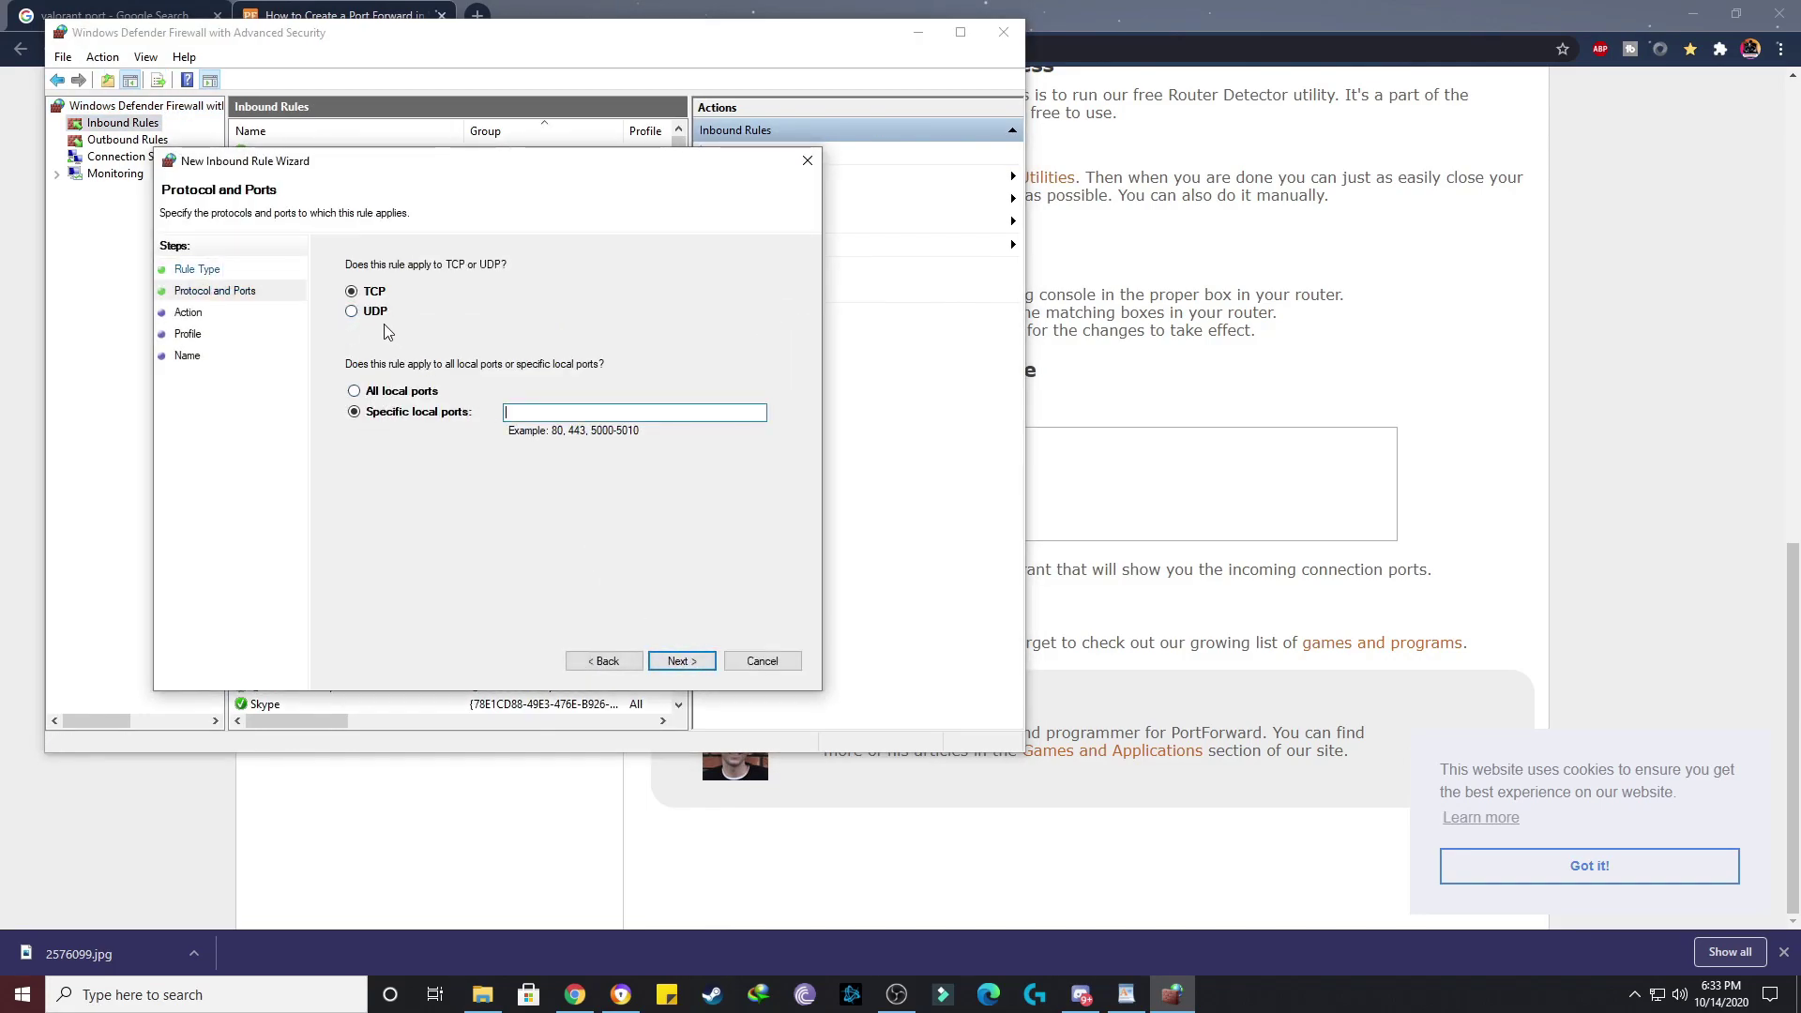
left_click(353, 311)
Allow UDP ports 7000-7500,8088 on all profiles and name the rule Val.
left_click(904, 528)
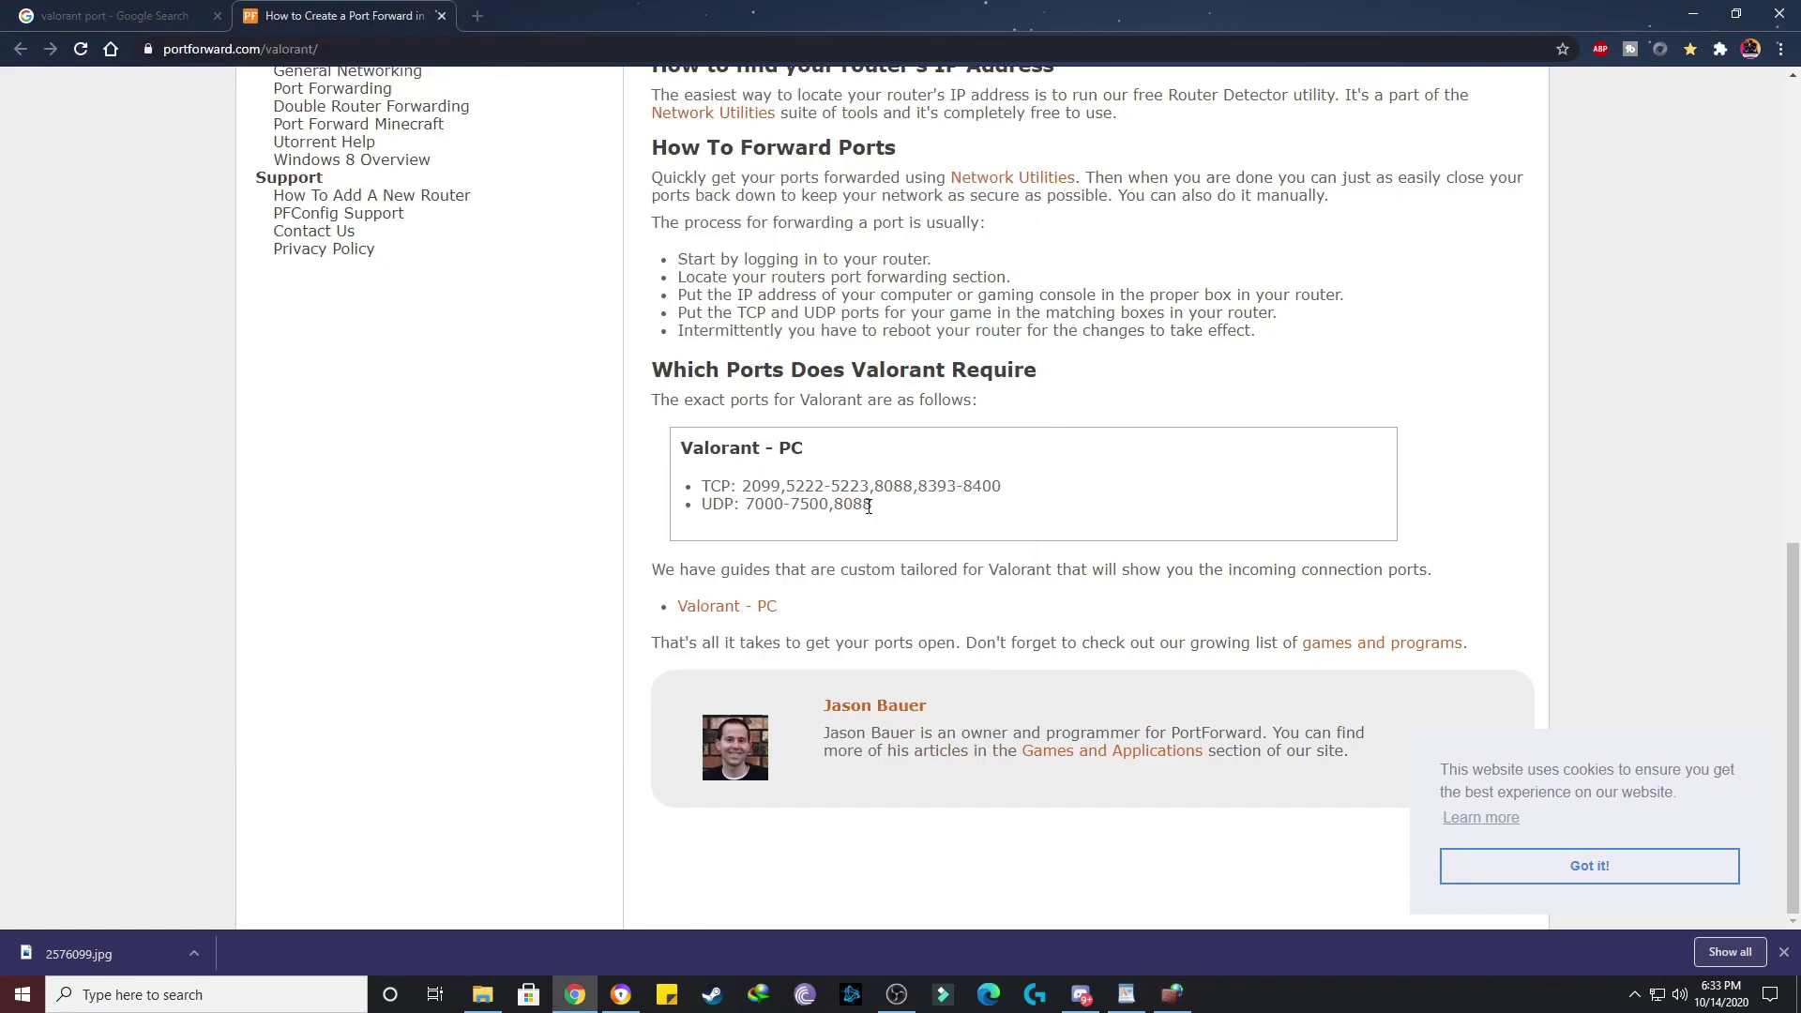
left_click_drag(869, 507, 746, 505)
key("ctrl+c")
key("alt+Tab")
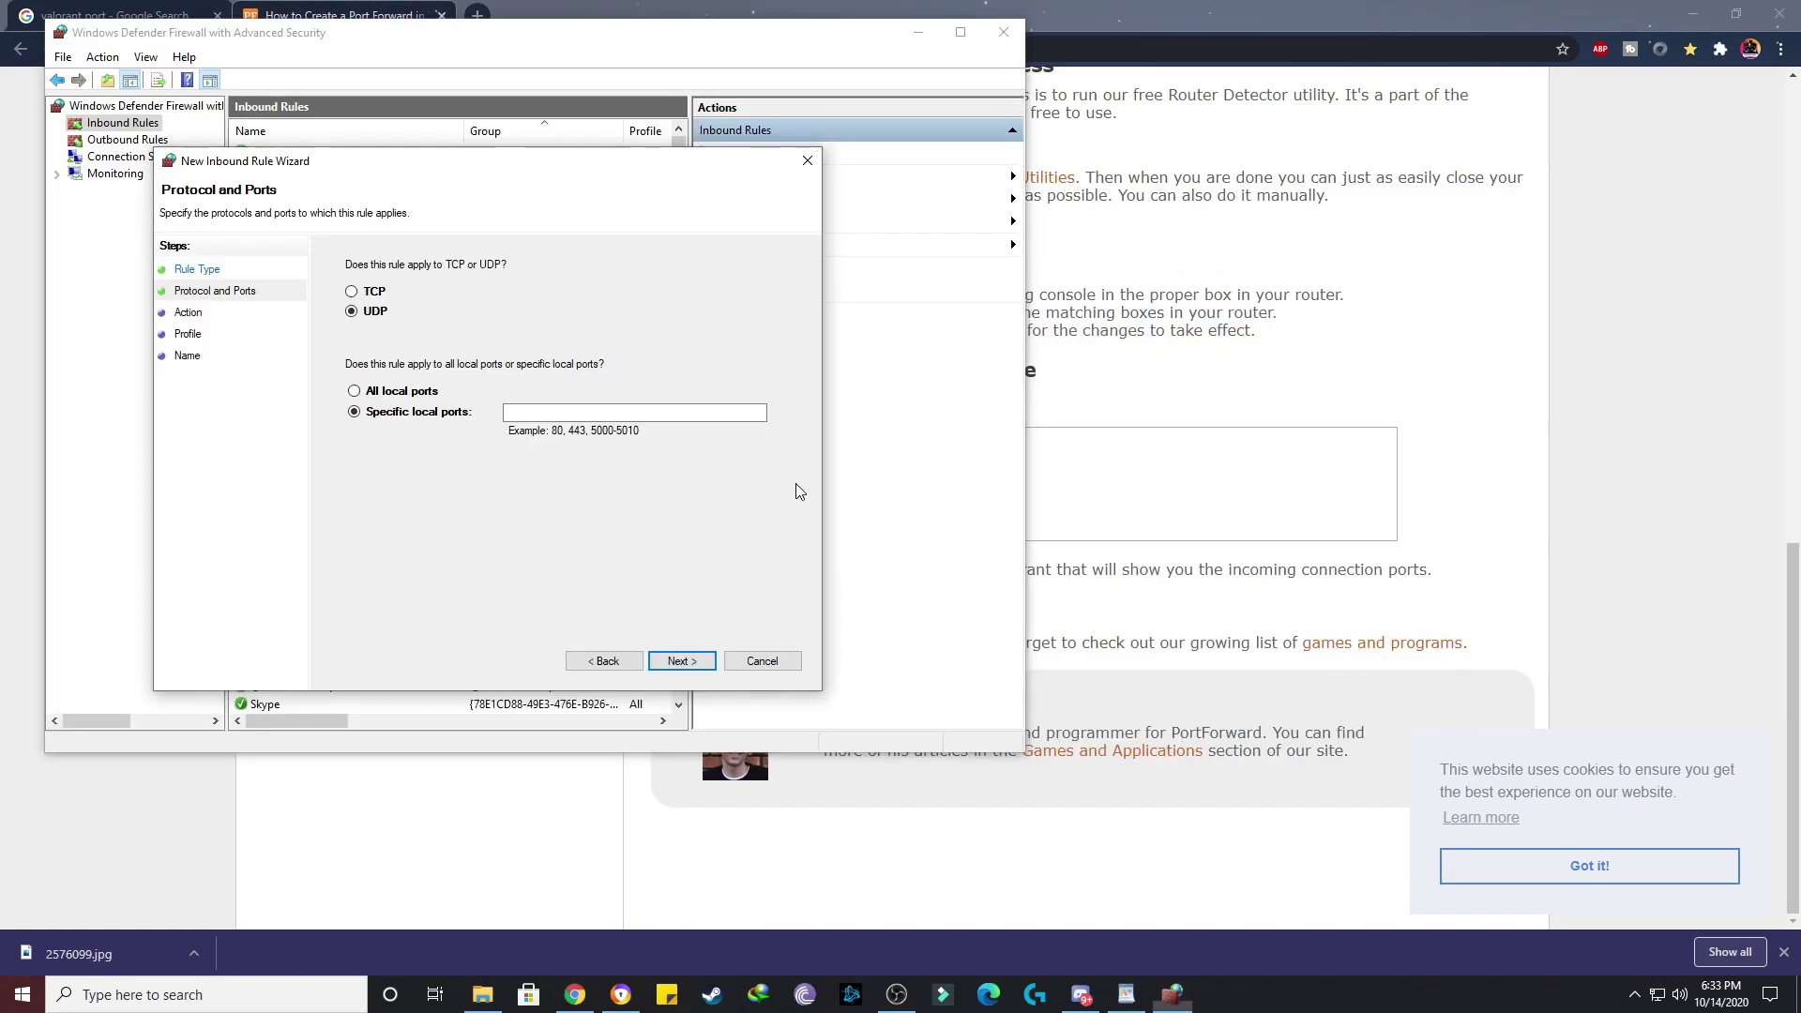
key("ctrl+v")
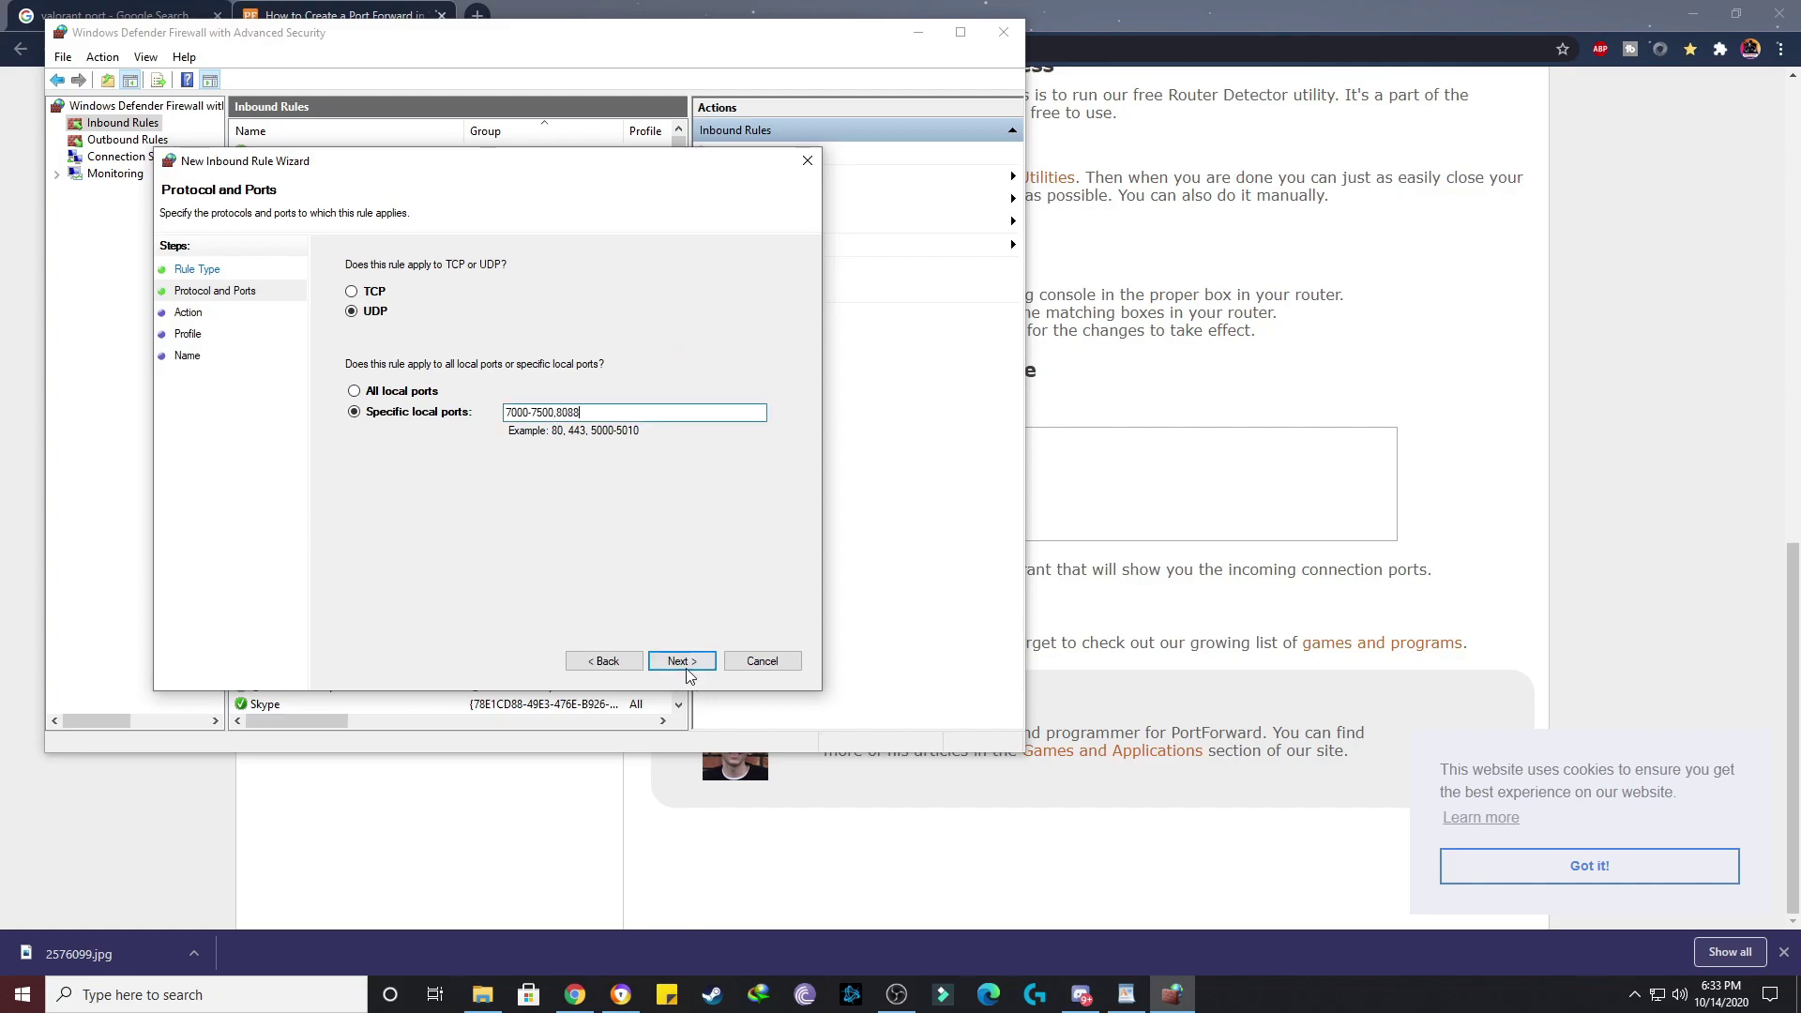
left_click(684, 664)
left_click(671, 665)
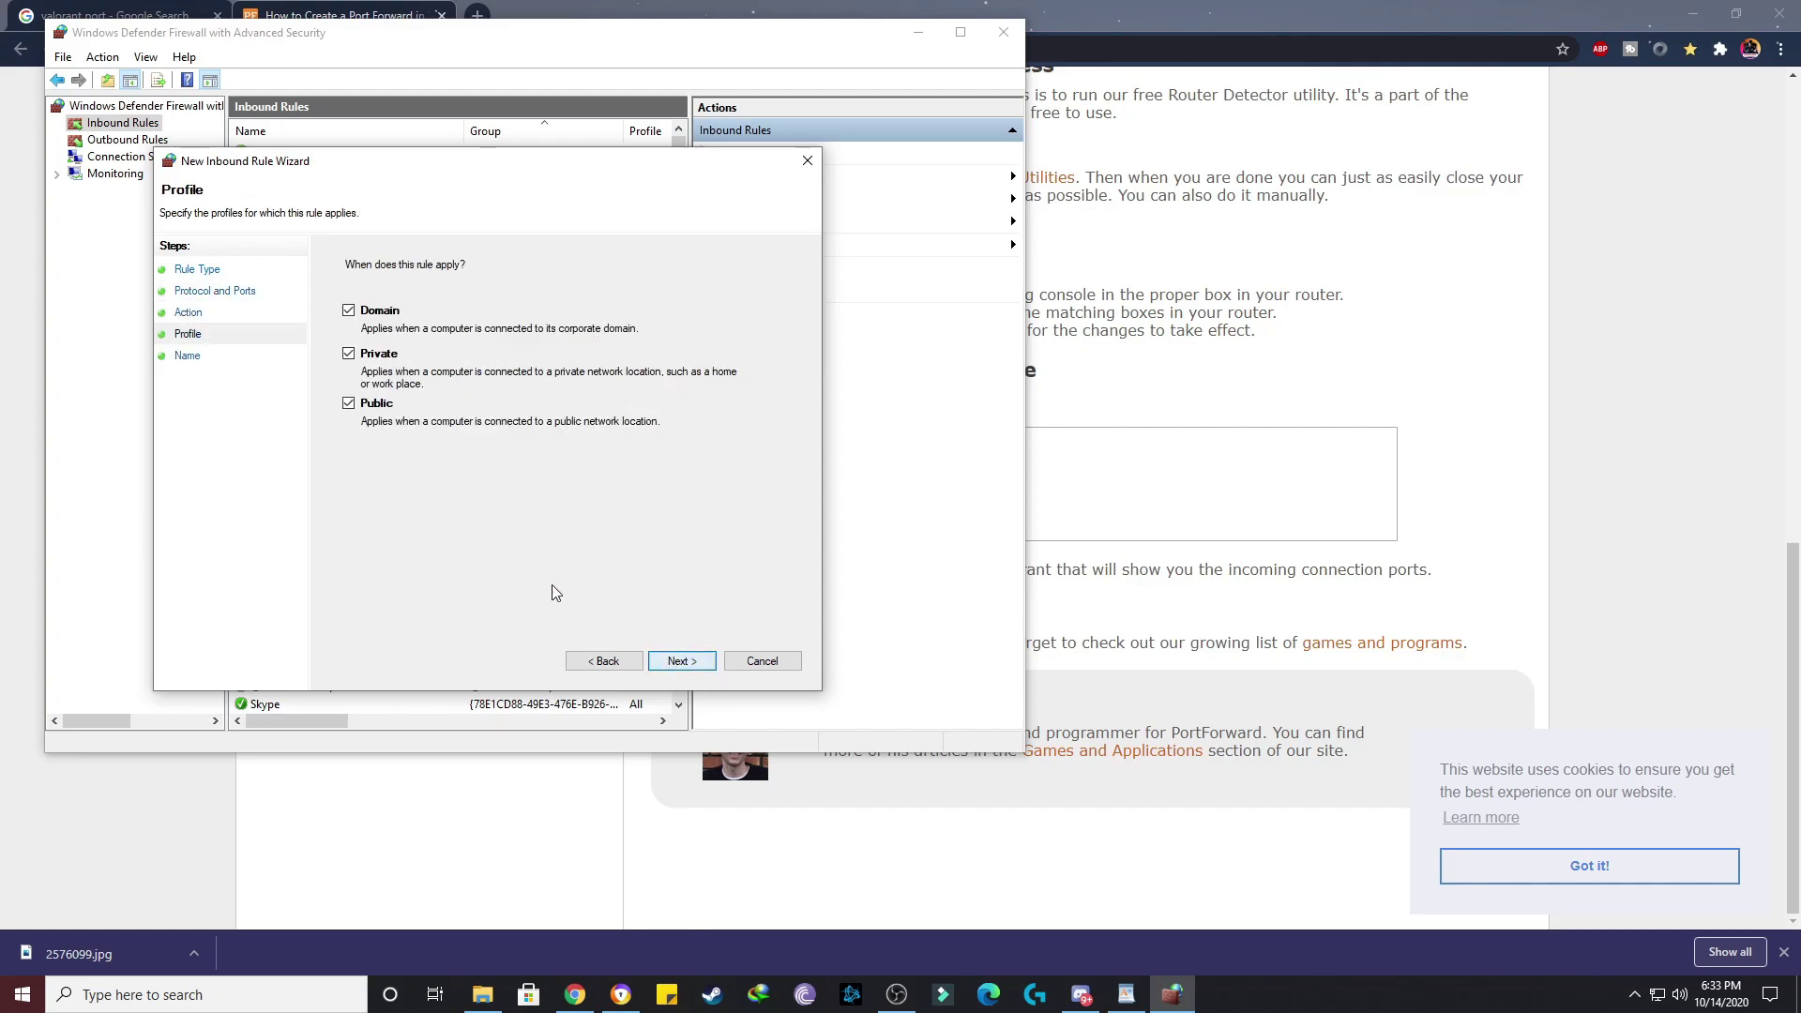
left_click(684, 661)
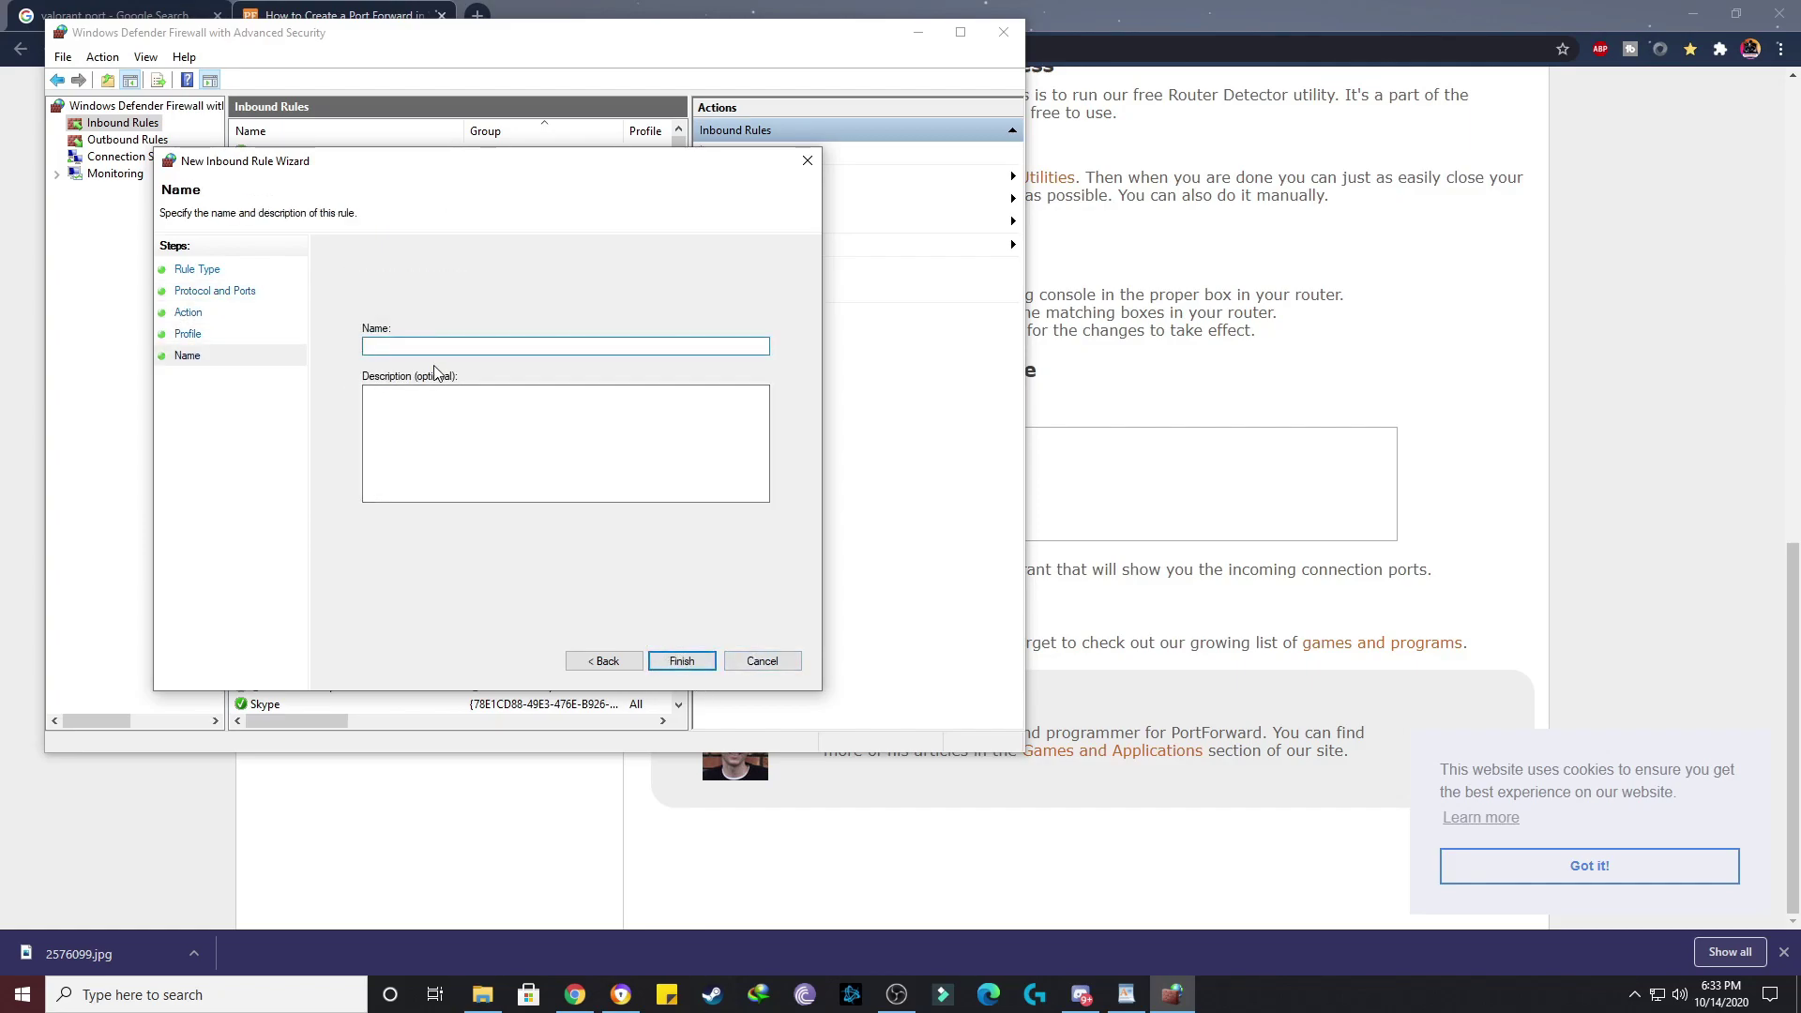
type("Val .")
key("alt+Tab")
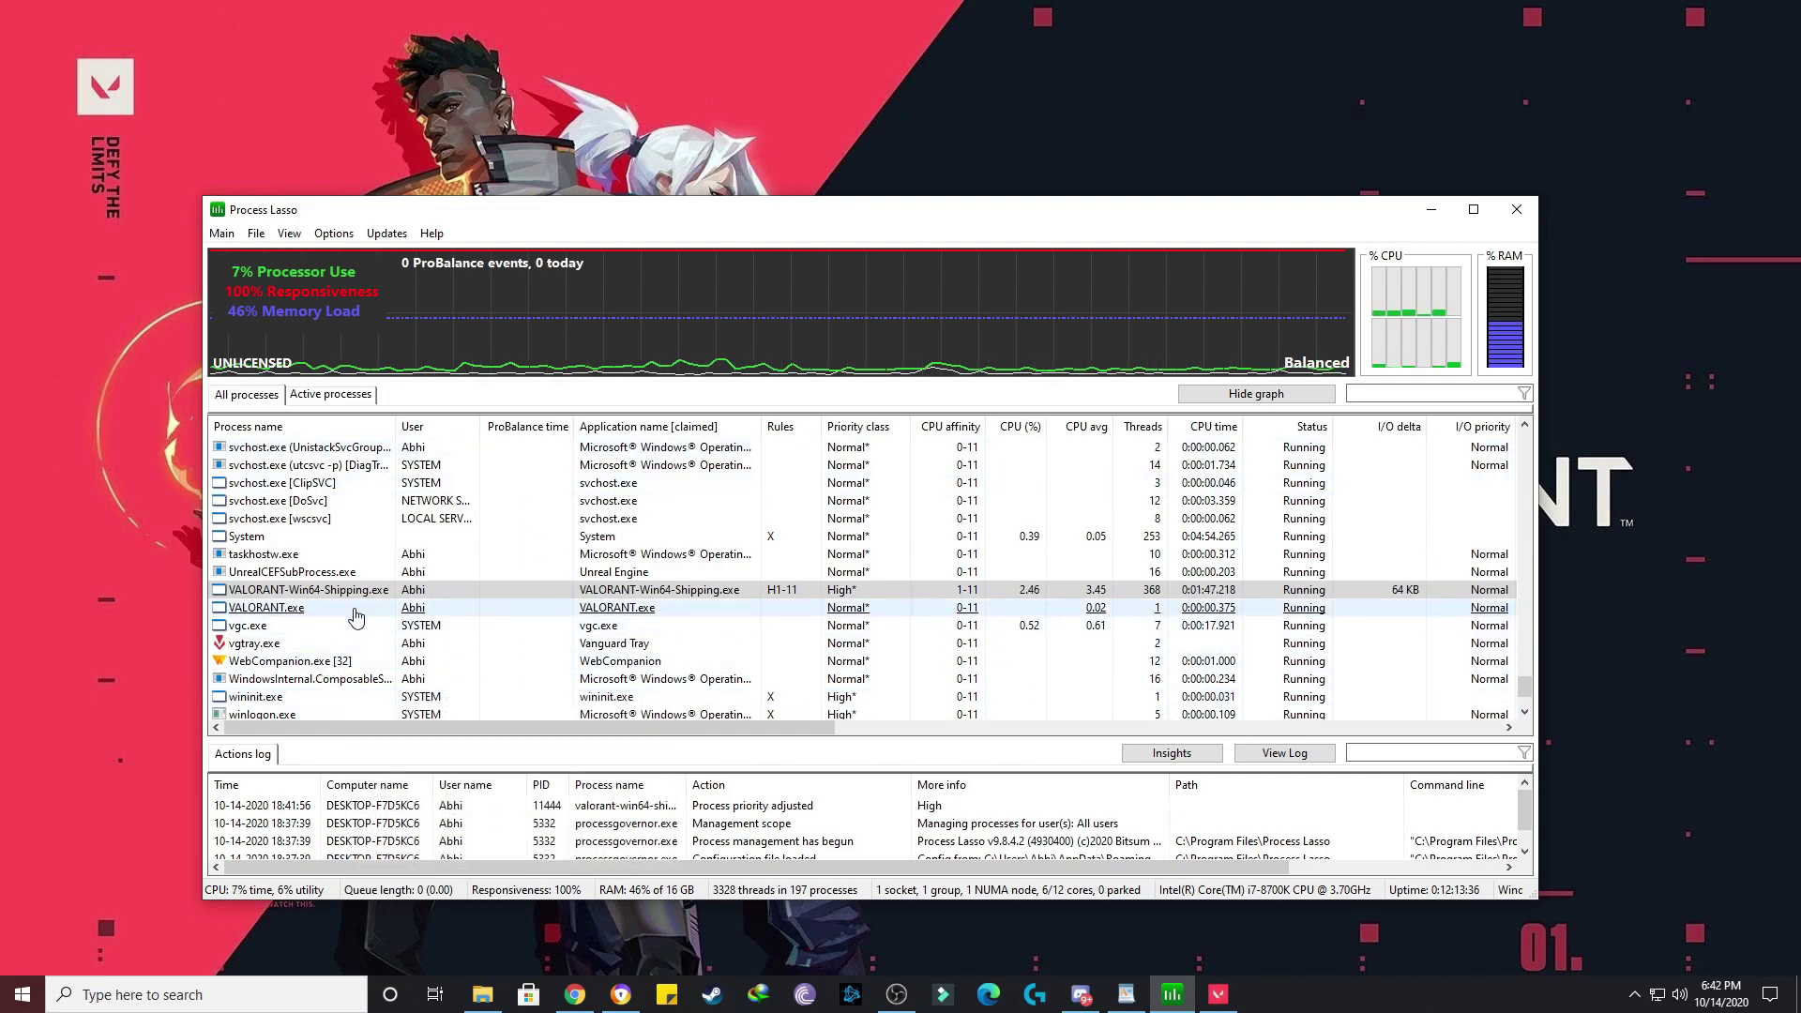
Set VALORANT-Win64-Shipping.exe to always use the High priority class.
mouse_move(314, 593)
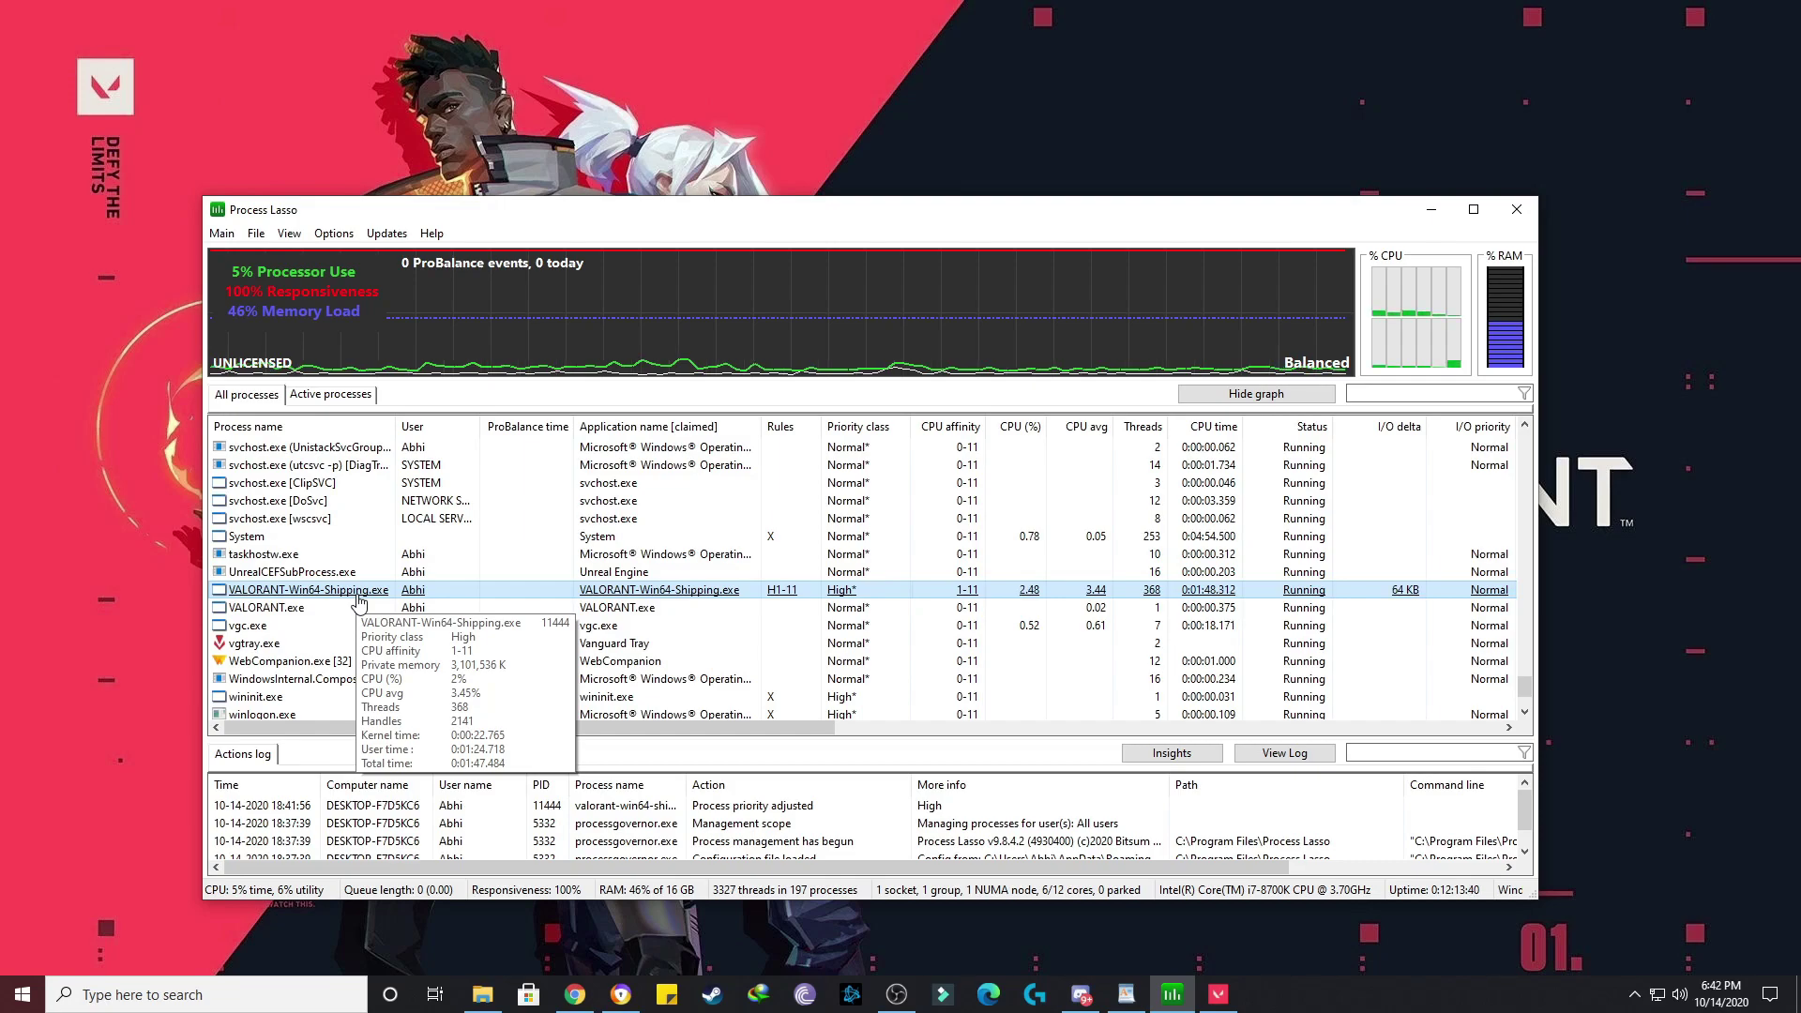
right_click(360, 601)
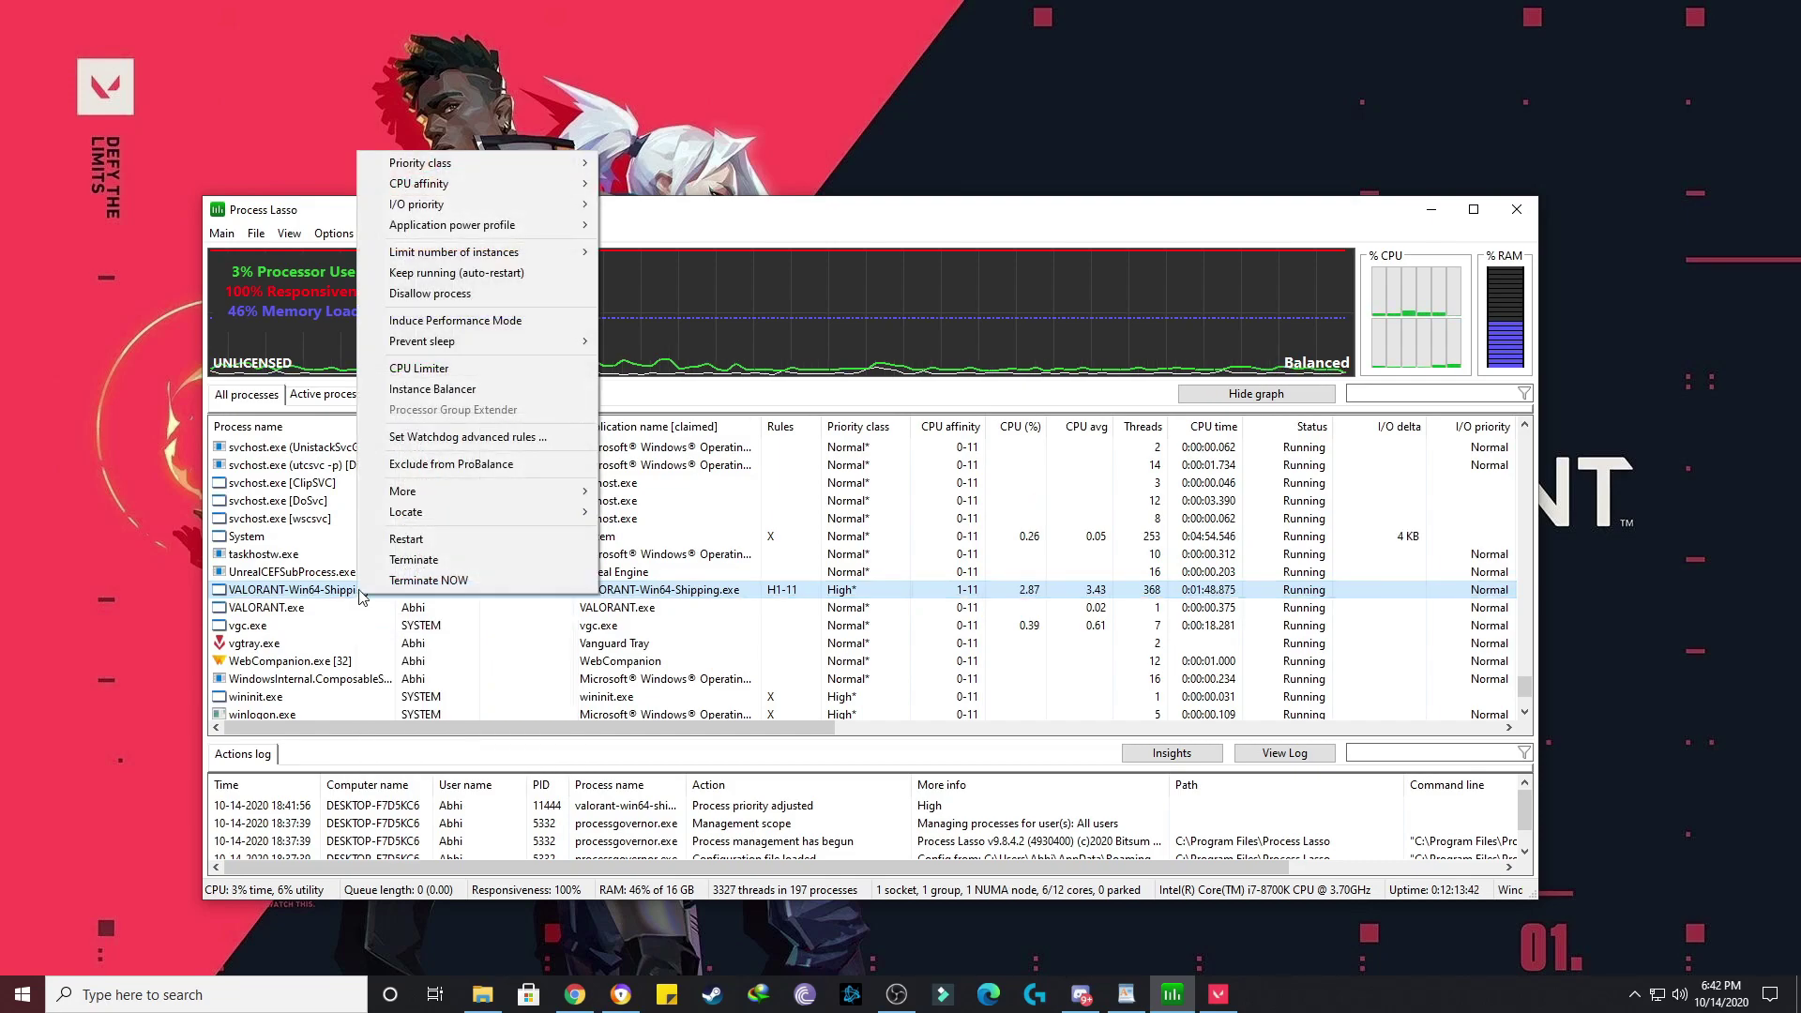
mouse_move(521, 165)
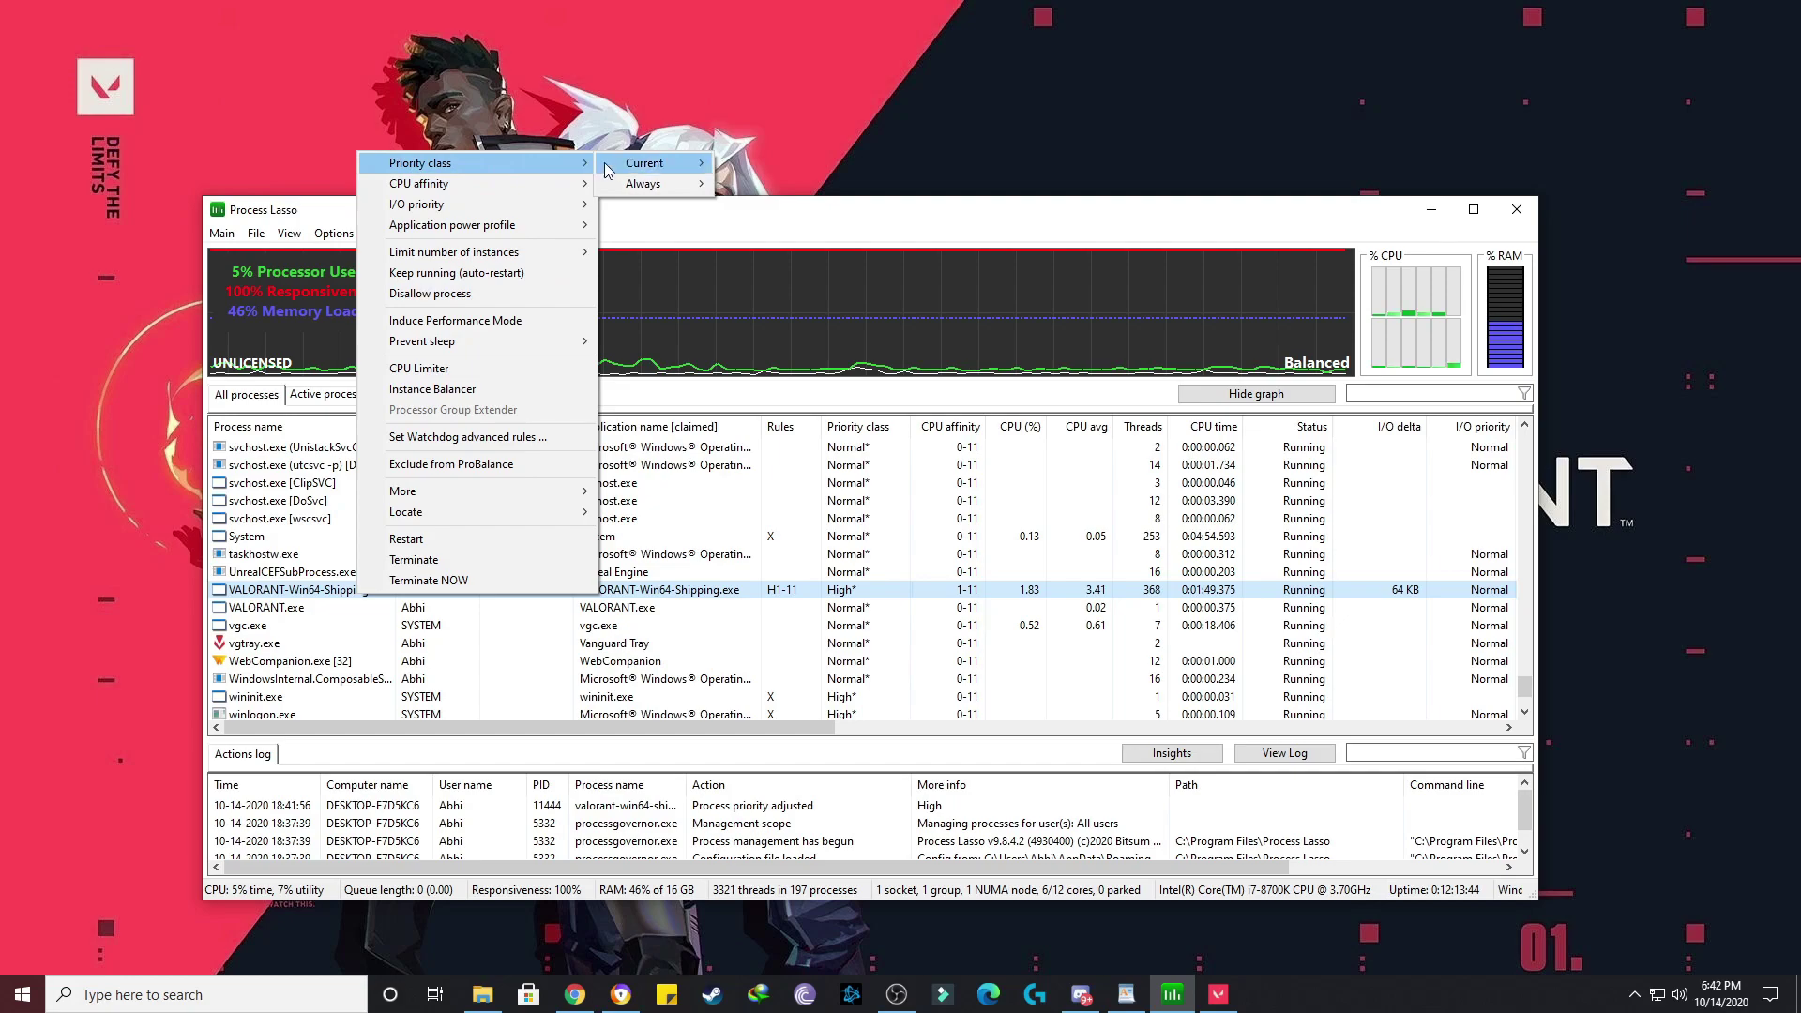
mouse_move(648, 190)
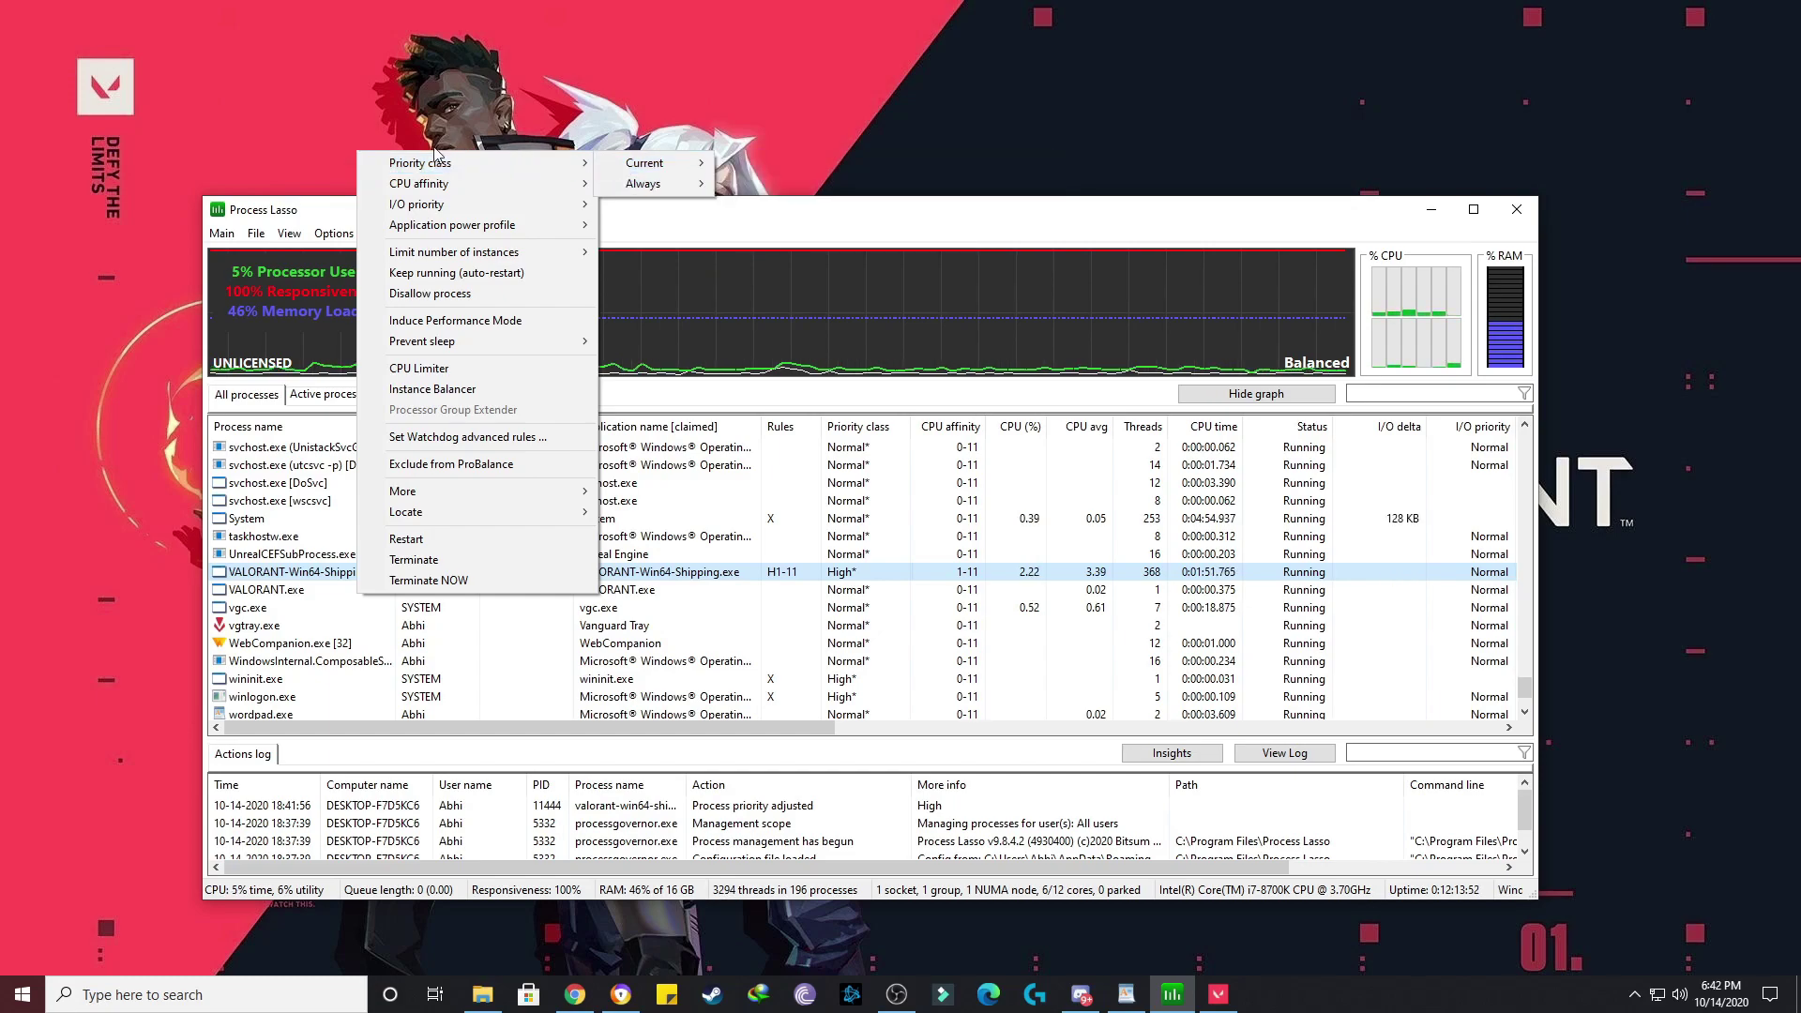
Set the Valorant process's CPU affinity to always use CPUs 1–11, excluding CPU 0.
mouse_move(432, 188)
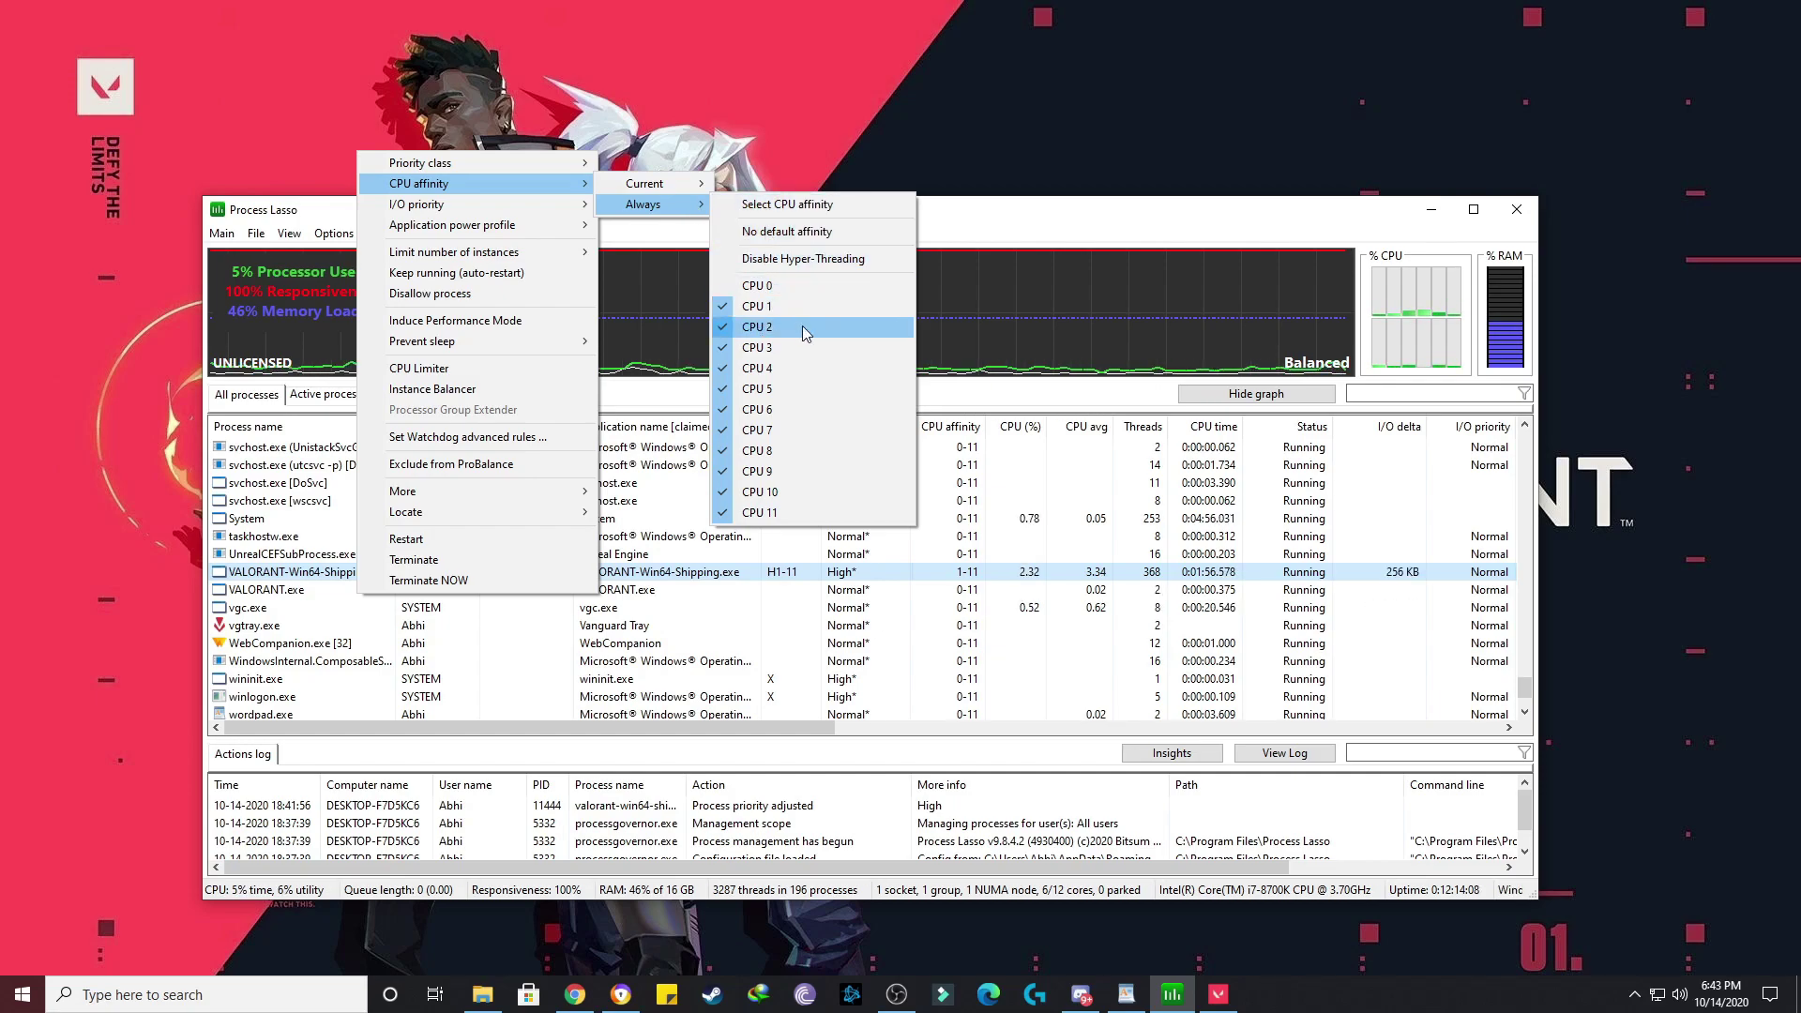
left_click(1074, 229)
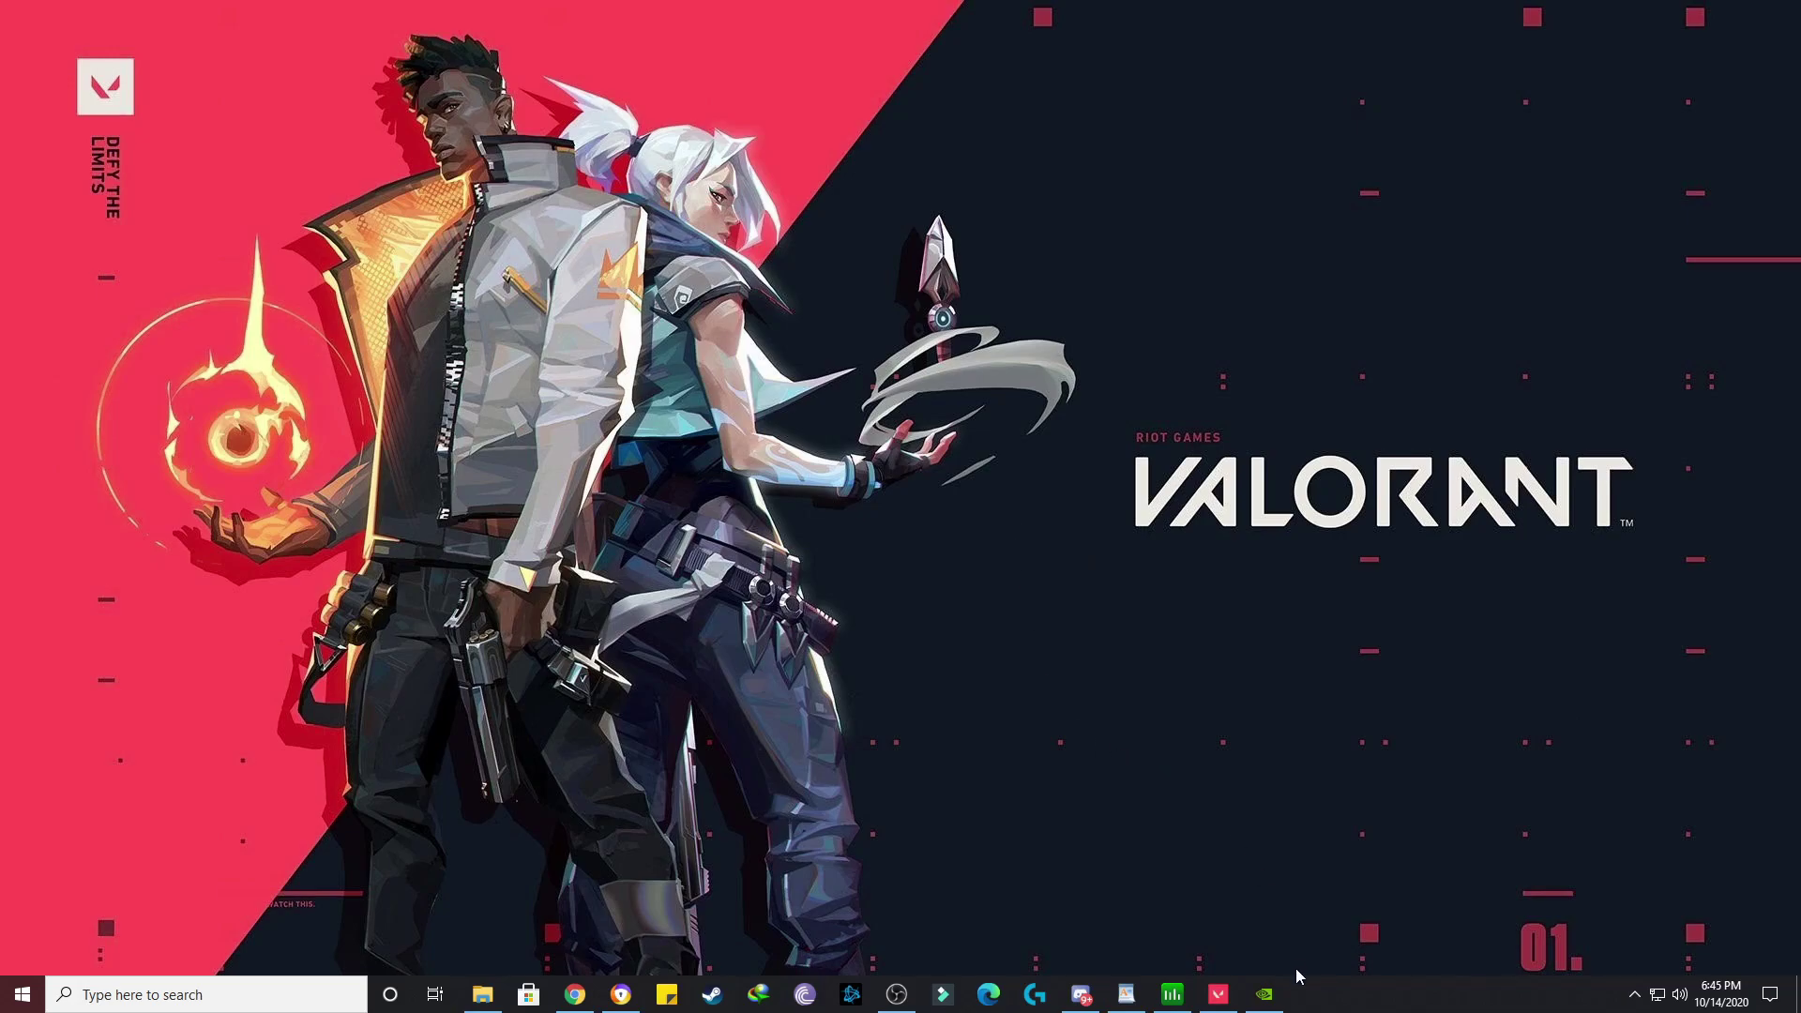
Check for driver updates in GeForce Experience, confirming Game Ready Driver 456.71 is current.
left_click(1265, 994)
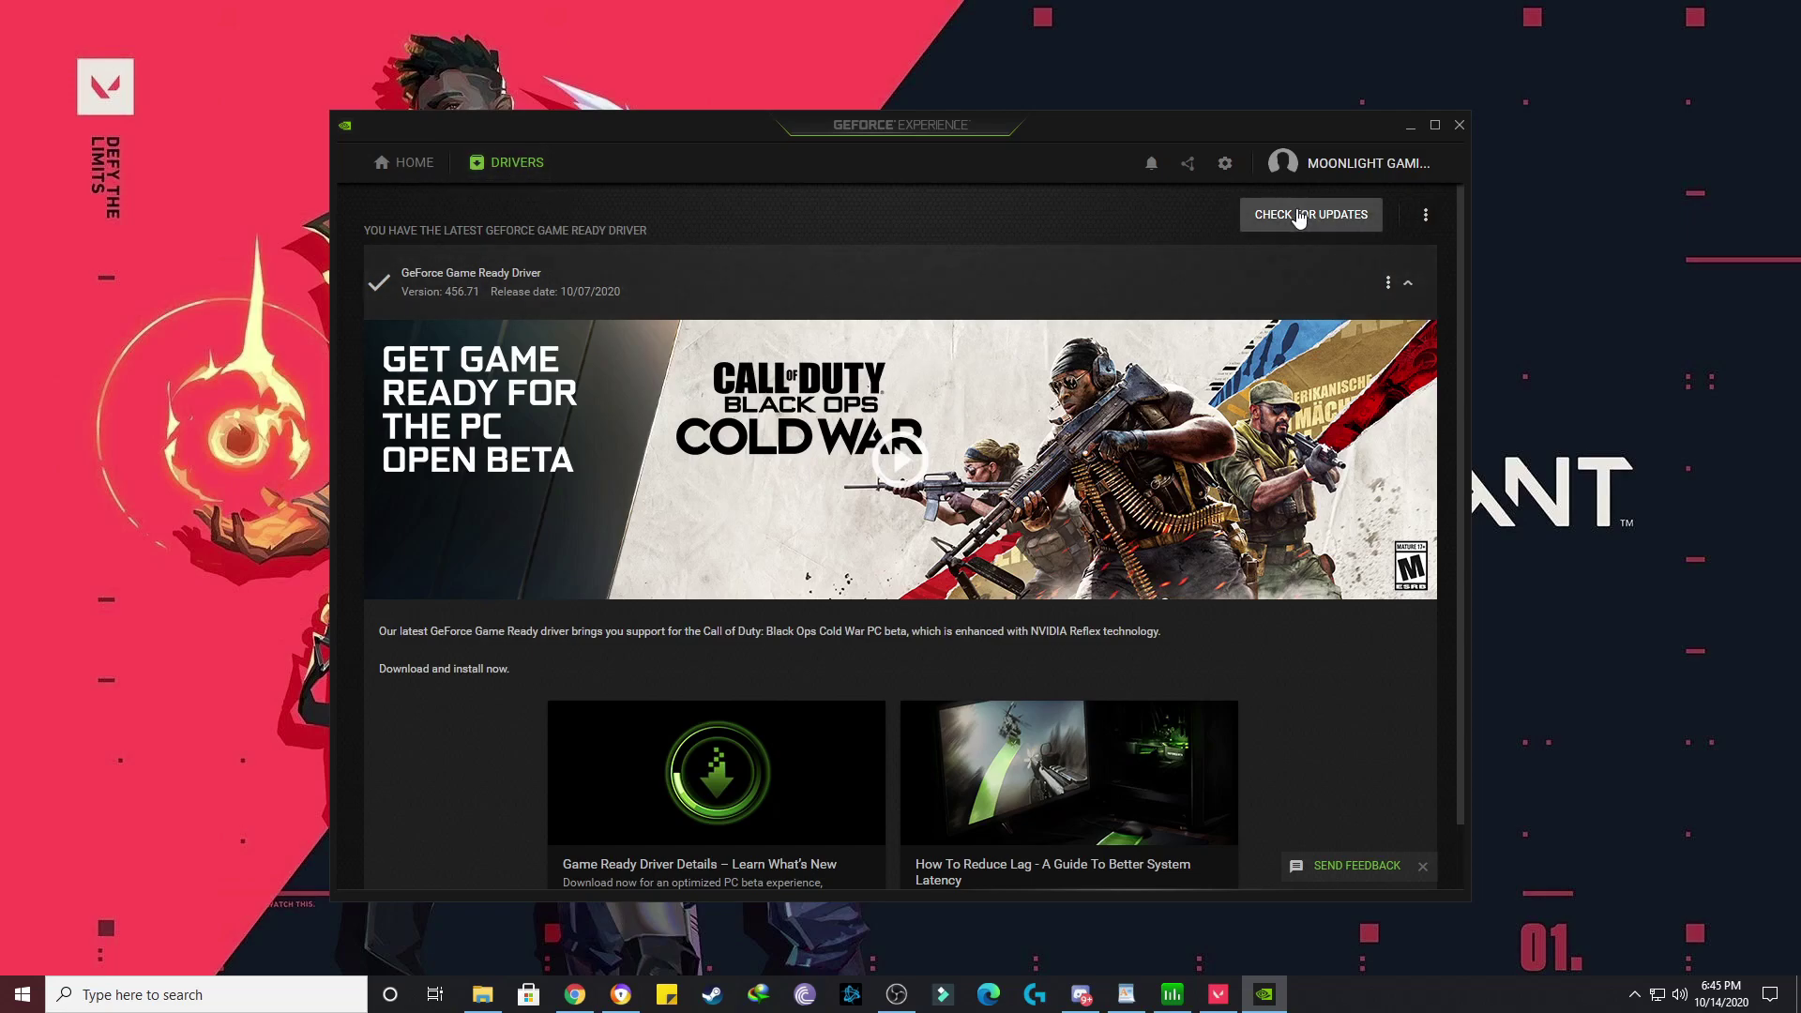
left_click(1338, 216)
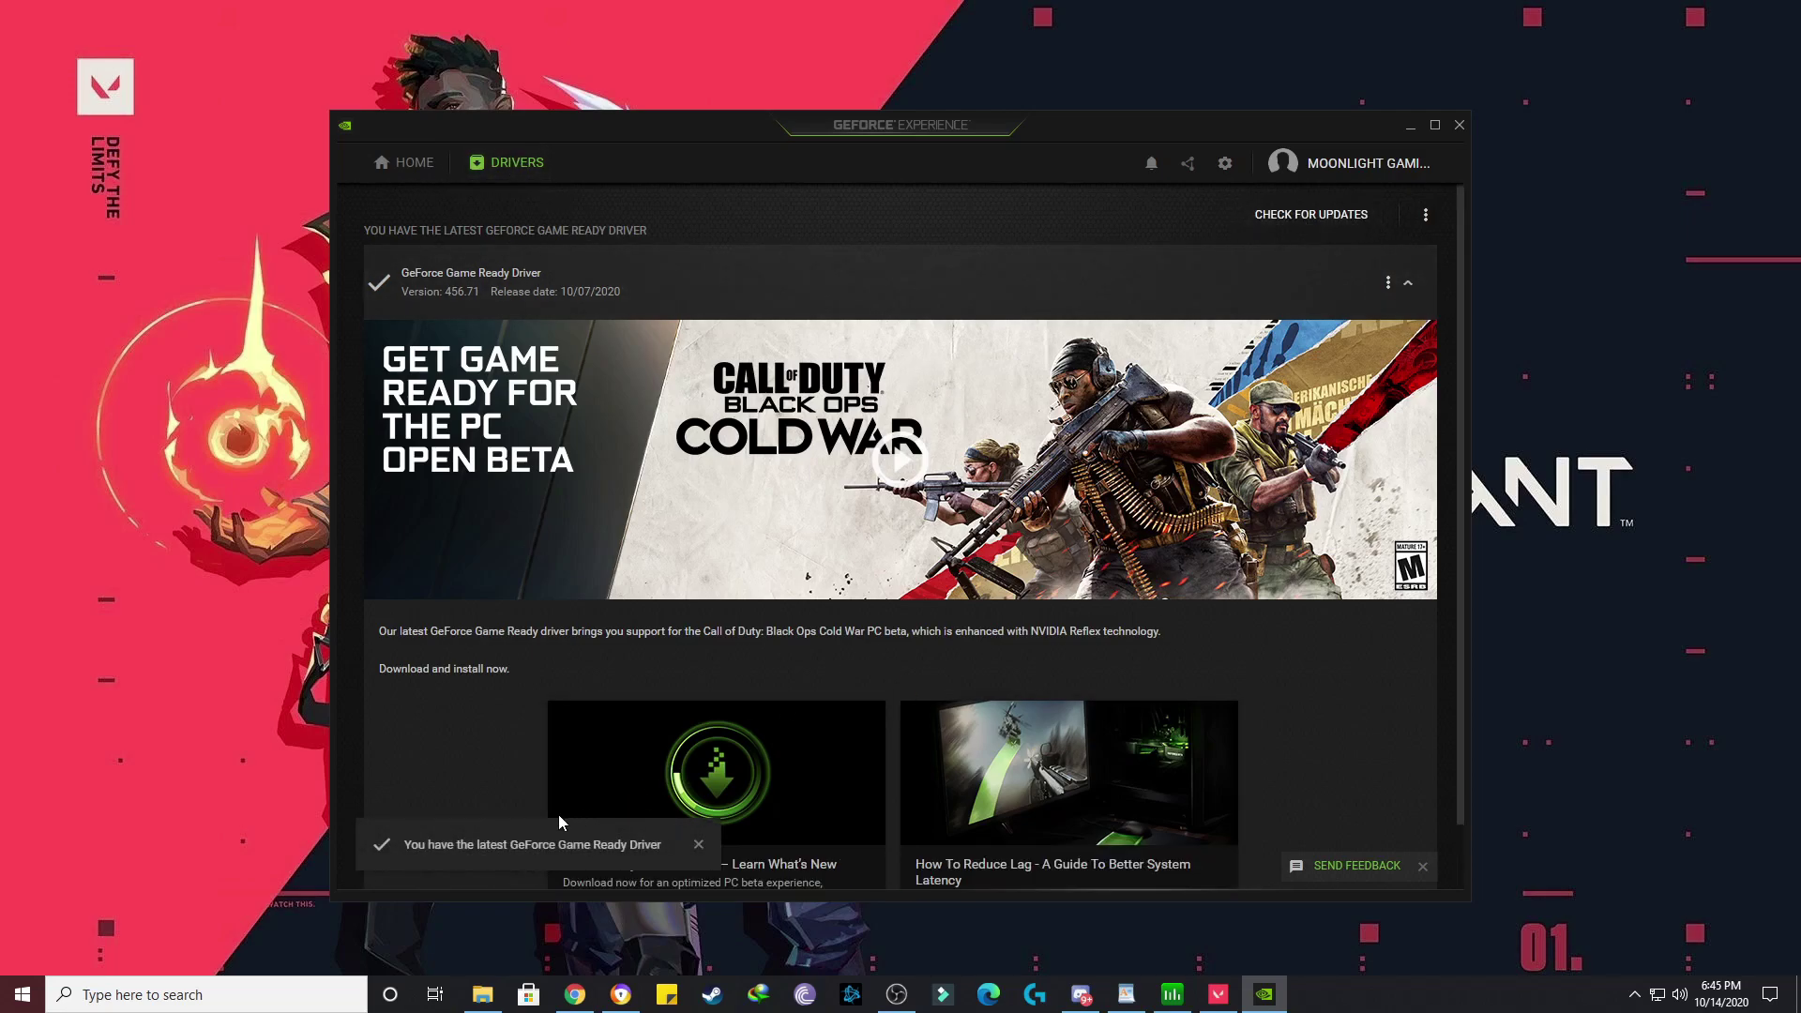